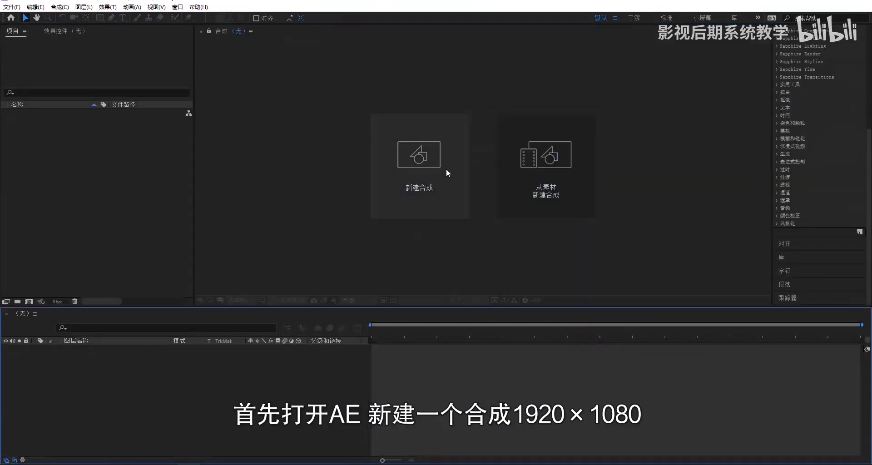
Create a 1920×1080, 25 fps, 10-second composition and add a black (000000) solid layer to it.
left_click(446, 168)
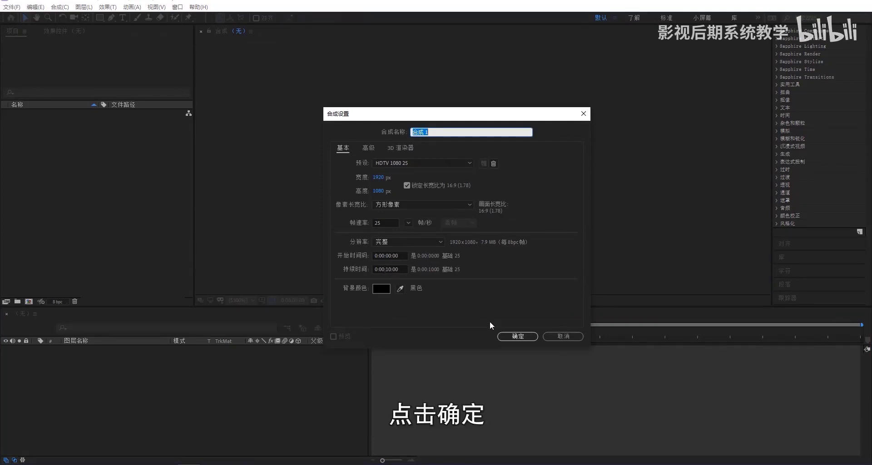
left_click(514, 336)
right_click(262, 372)
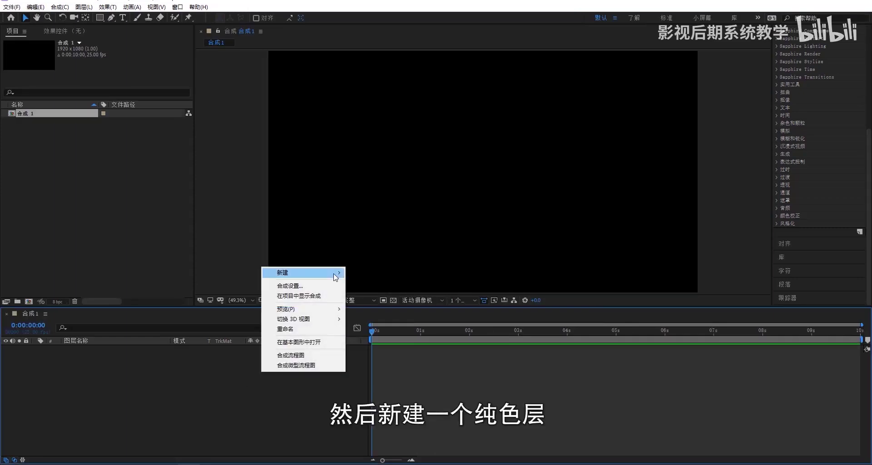
mouse_move(336, 272)
left_click(391, 294)
left_click(200, 312)
left_click(99, 311)
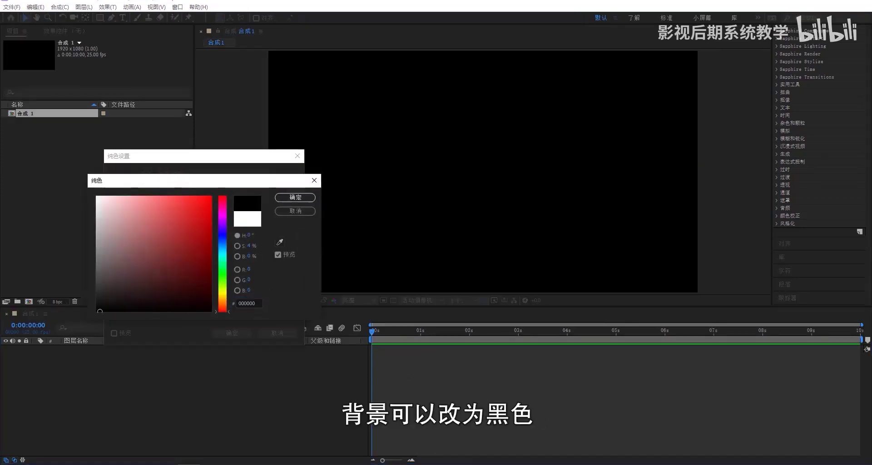
left_click(298, 195)
left_click(232, 333)
Apply the RG Trapcode Particular effect to the black solid and move the current time to 0:00:02:19.
right_click(120, 346)
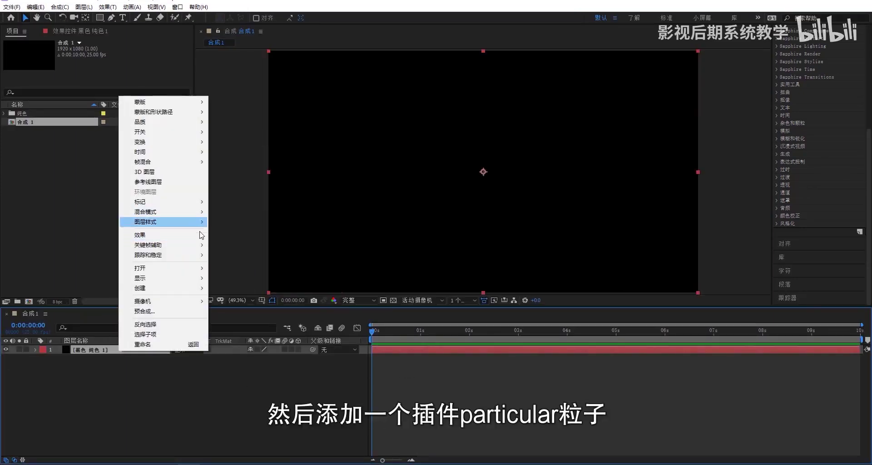
mouse_move(202, 235)
mouse_move(324, 169)
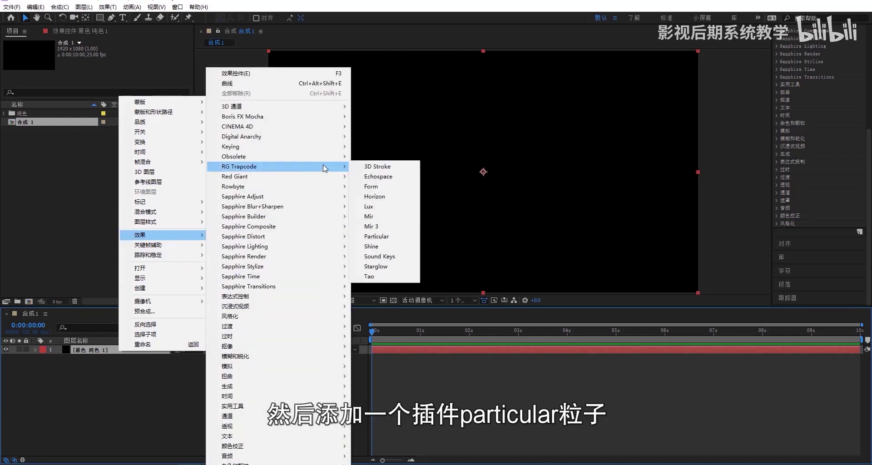
left_click(377, 236)
left_click(506, 332)
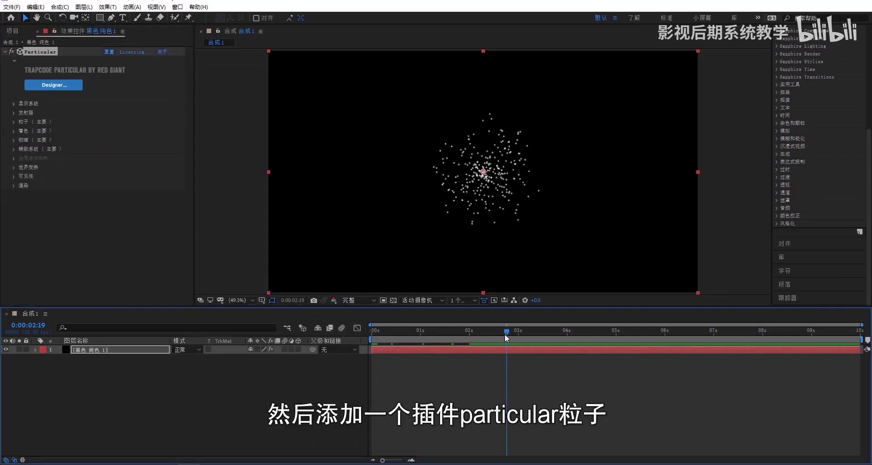
In Particular's emitter settings, set the emitter type to Box (盒子) and the particles per second to 8000.
left_click(14, 113)
scroll(73, 122, "down", 1)
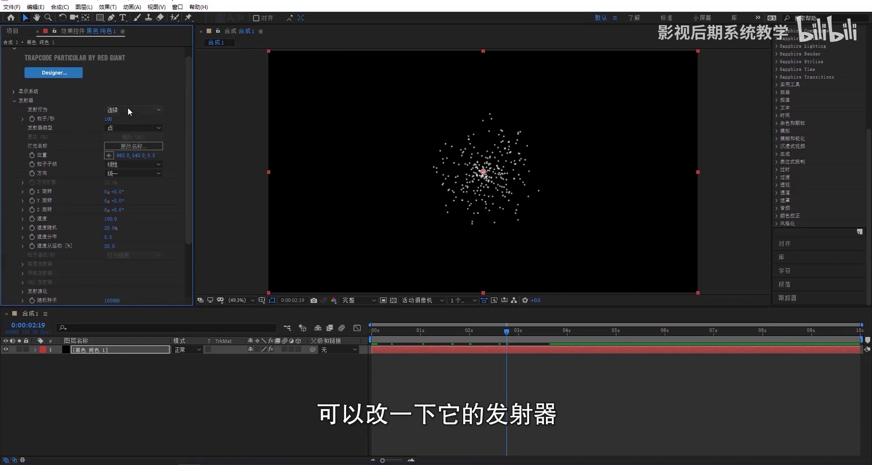
left_click(127, 128)
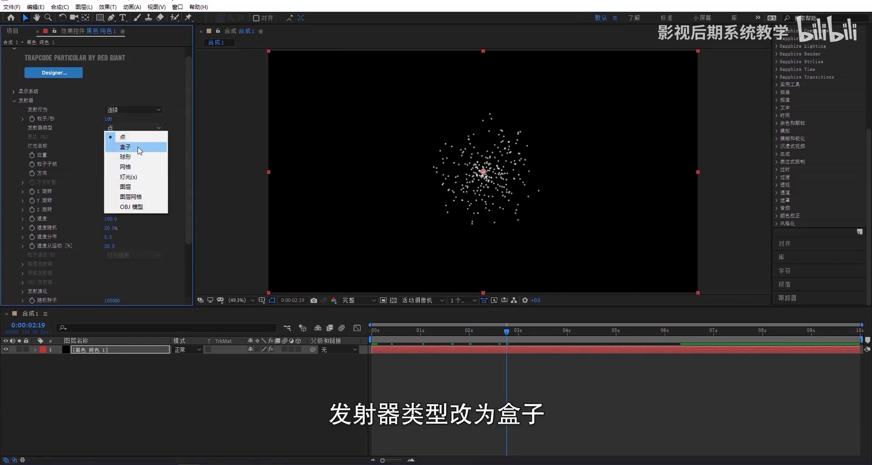
left_click(137, 146)
left_click(109, 119)
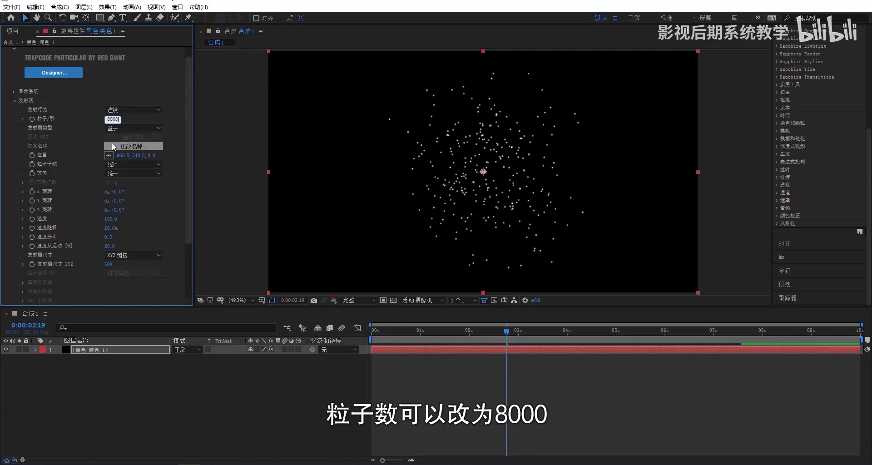
left_click(77, 116)
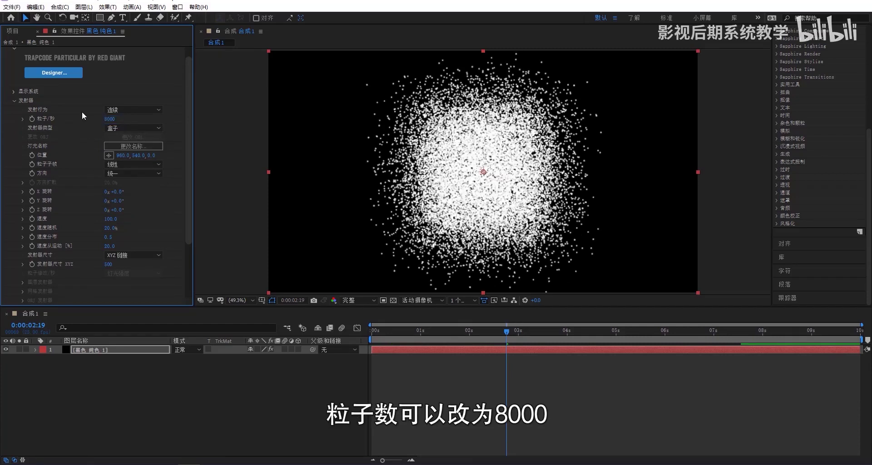
Set the emitter's direction to Directional (方向) and its direction spread to 10%.
left_click(131, 173)
left_click(129, 176)
left_click(135, 176)
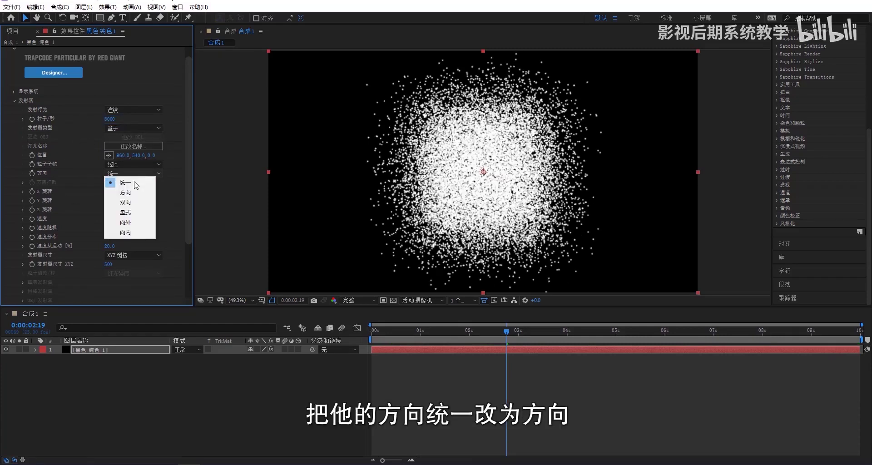
left_click(132, 193)
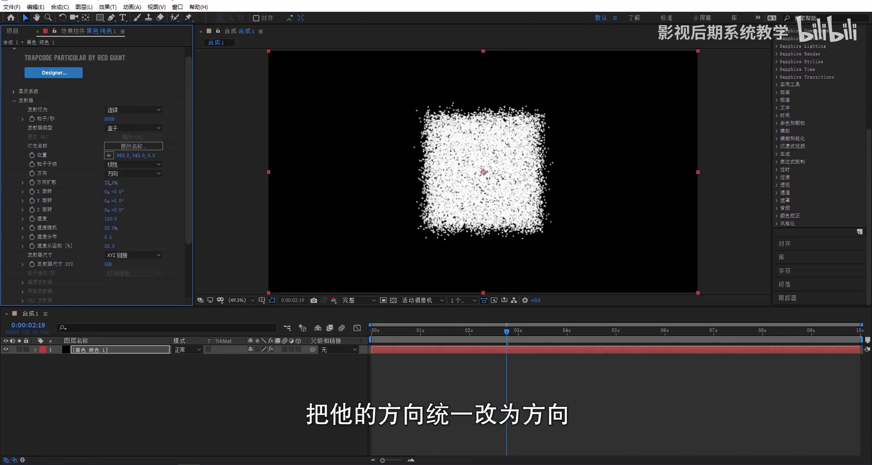
left_click(110, 182)
type("10")
key("Return")
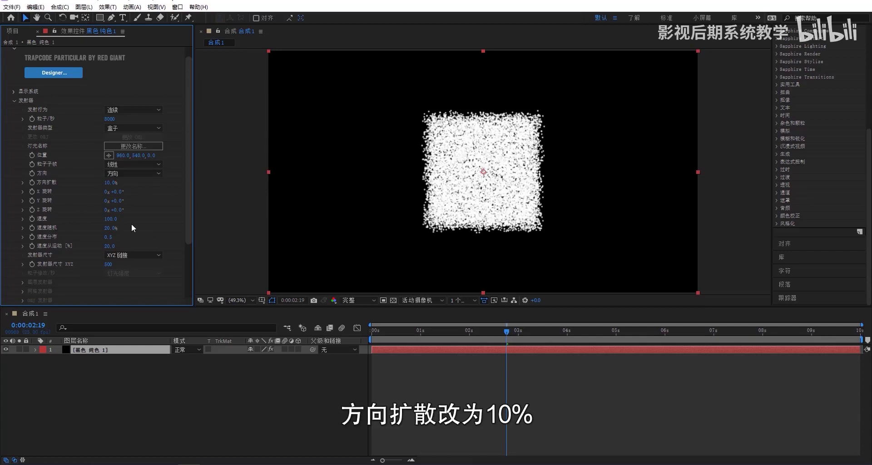
Set the emitter's velocity to 10 and its velocity random to 10%.
left_click(117, 219)
type("10")
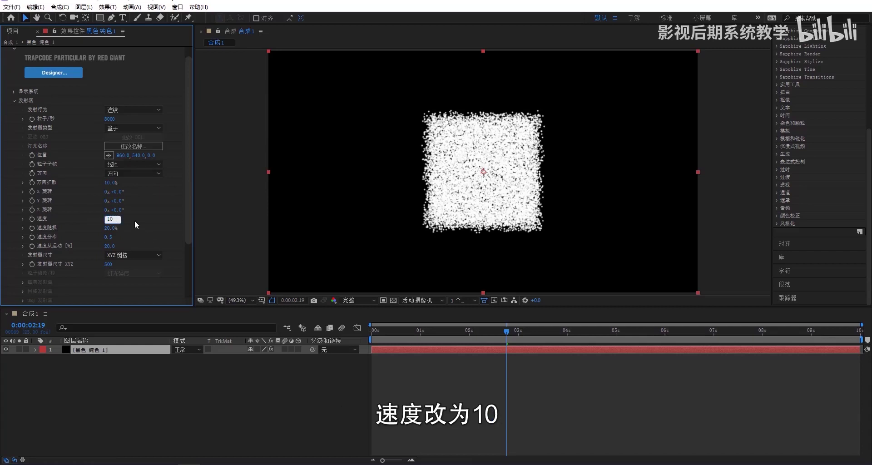
key("Return")
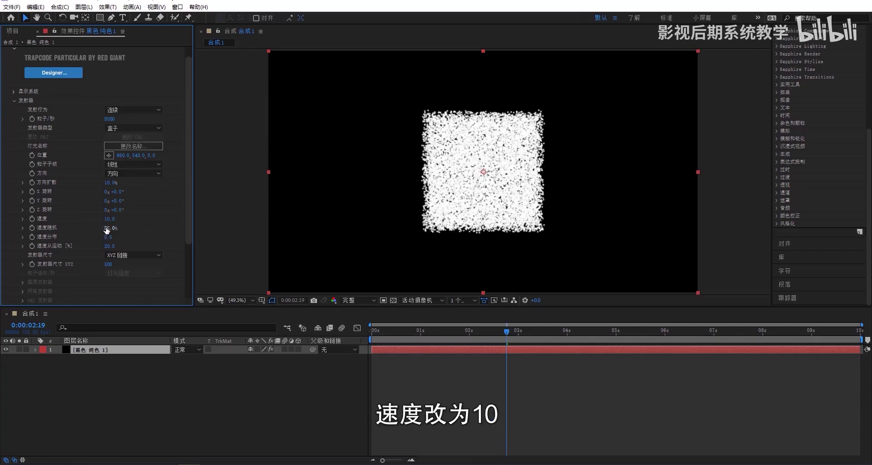
left_click(110, 228)
type("10")
key("Return")
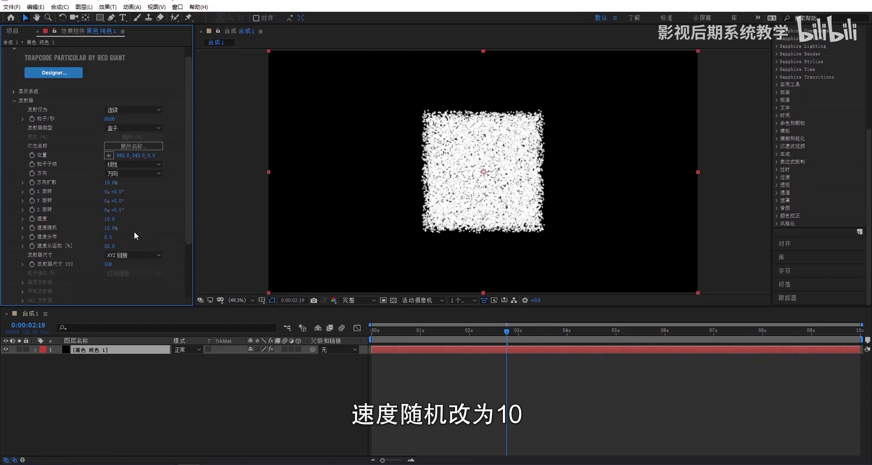
Switch the emitter size to XYZ Individual (XYZ 独立) and set the X size to 2000, Y to 0 and Z to 20.
left_click(142, 255)
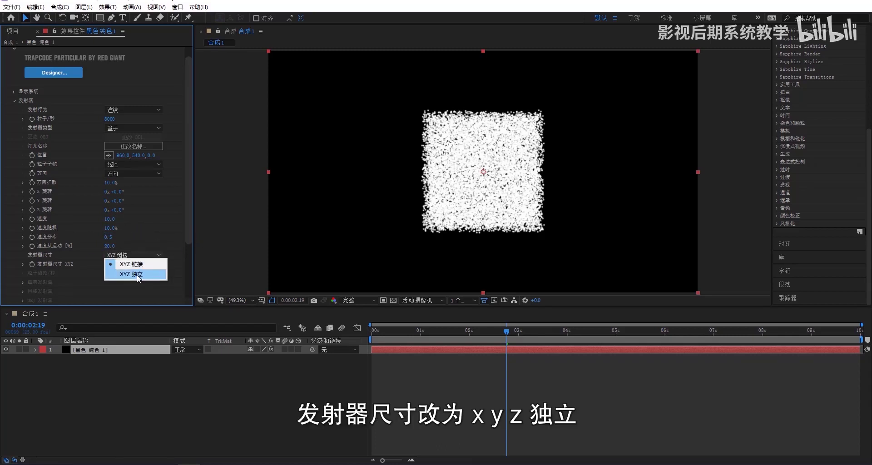
left_click(137, 274)
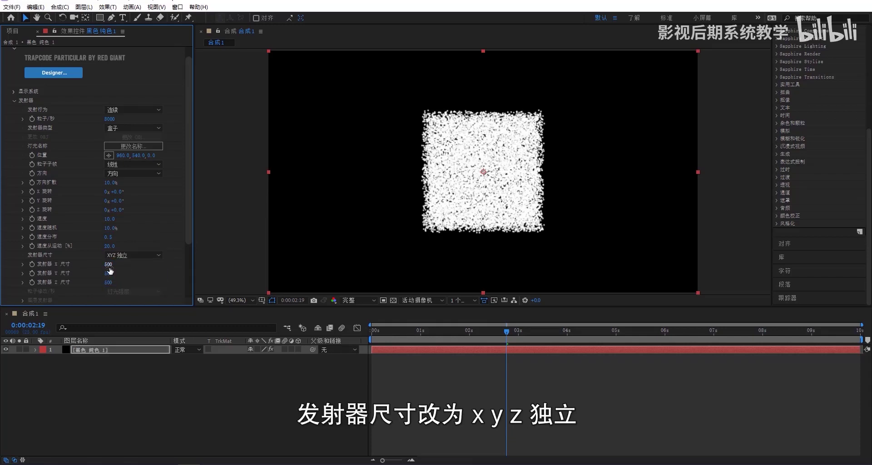
left_click(109, 265)
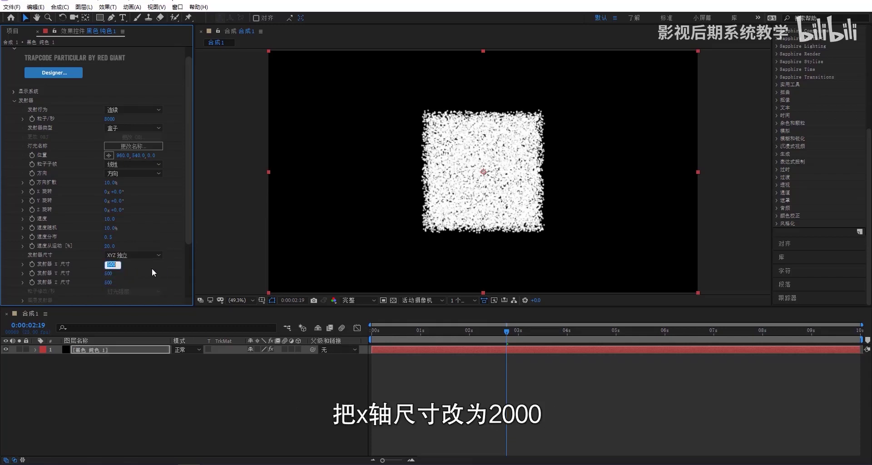
key("BackSpace")
type("2000")
left_click(110, 273)
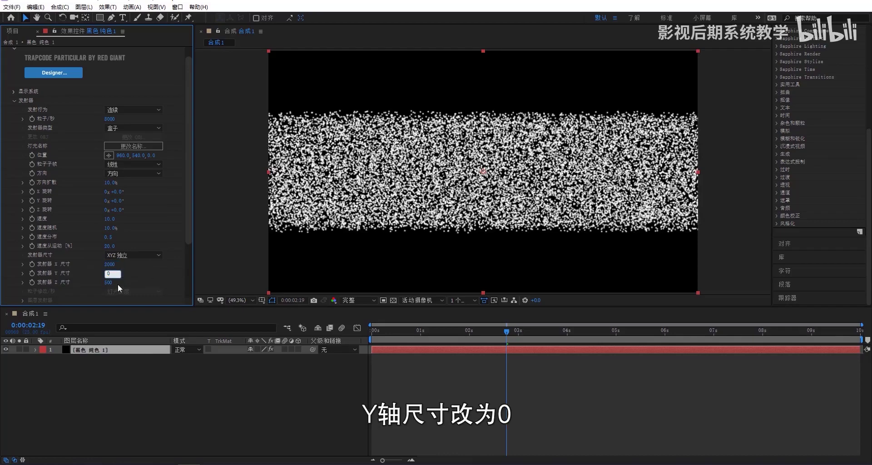
type("0")
left_click(119, 283)
type("20")
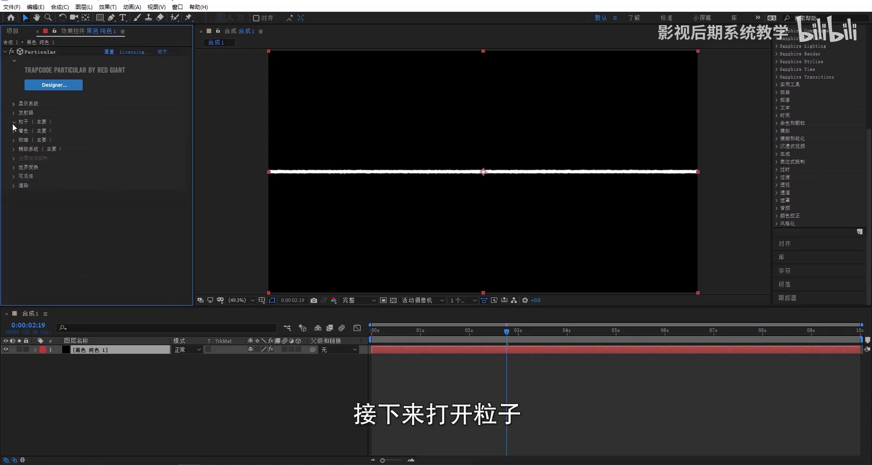
In Particular's main particle settings, set the life random to 50%.
left_click(14, 122)
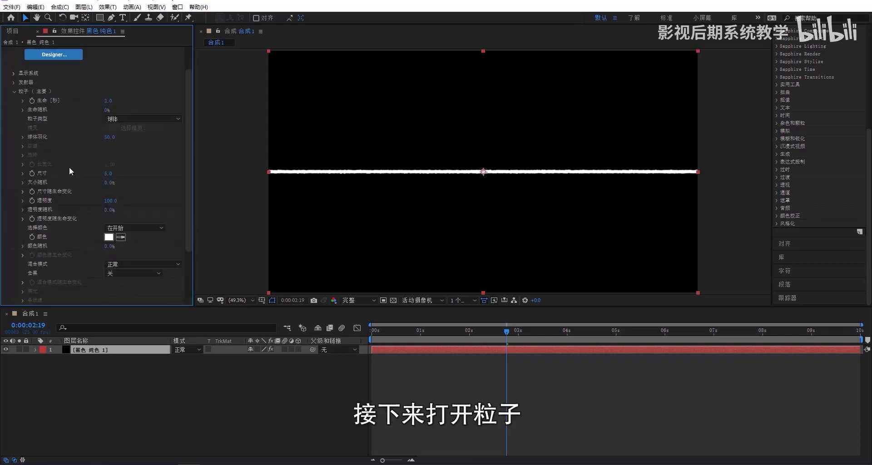
left_click(107, 110)
type("5")
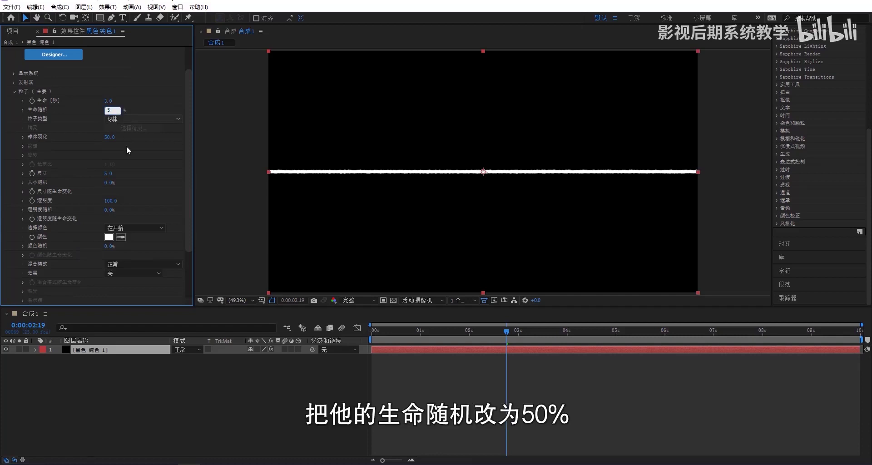
type("0")
key("Return")
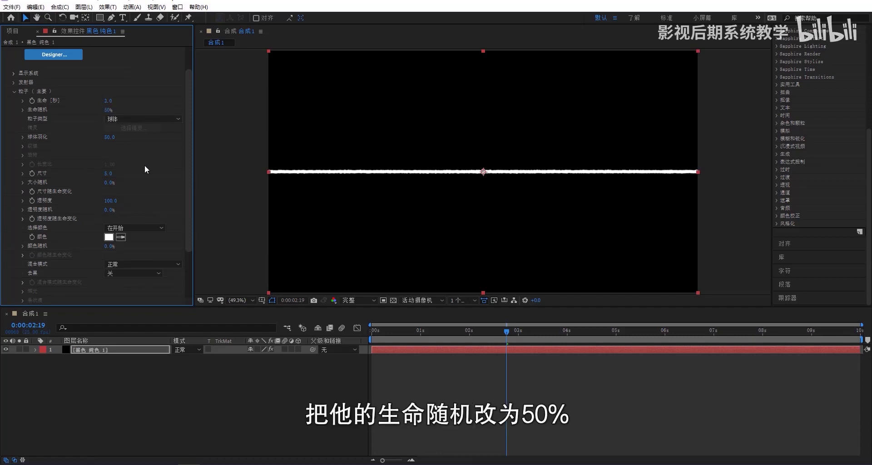
Set the particle size to 1.3 and the size random to 50%.
scroll(145, 170, "down", 1)
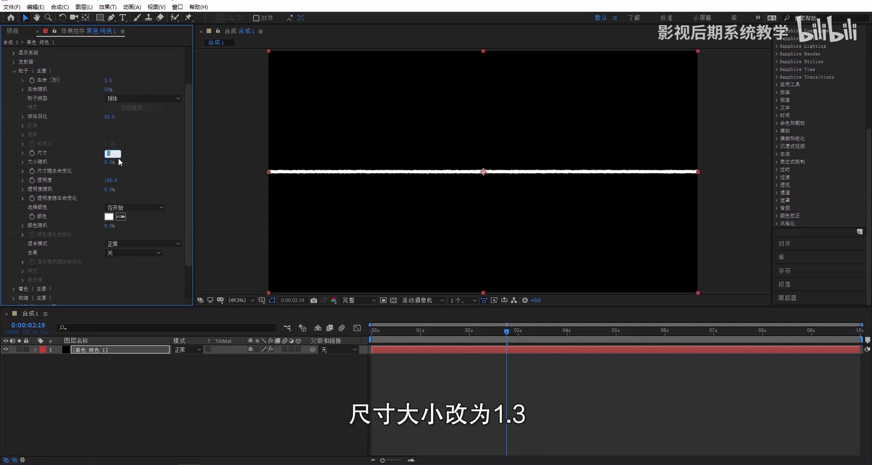
key("Return")
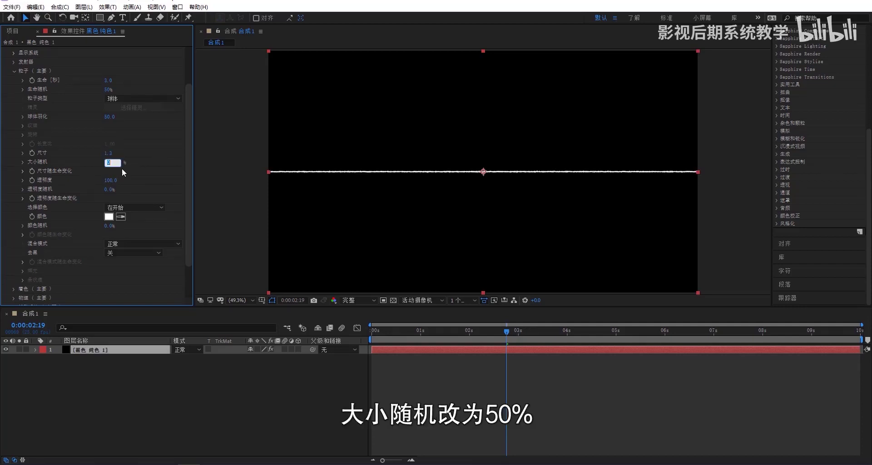
key("Return")
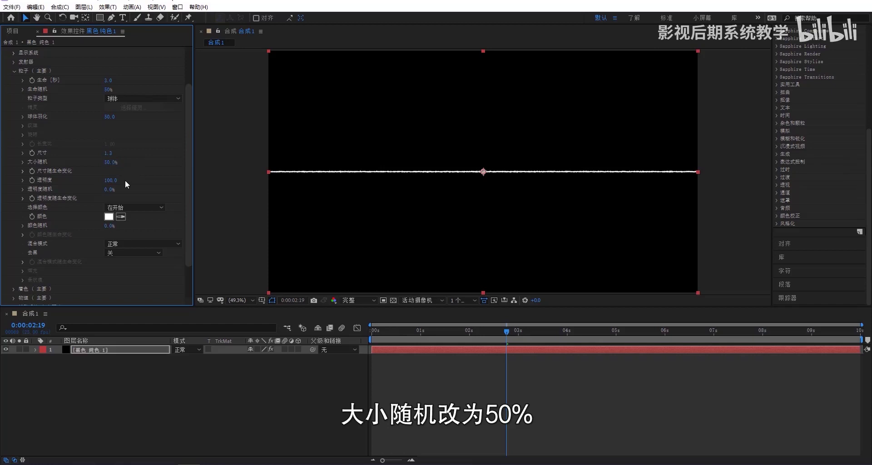
Change the particle color to a light blue, about 25BAFF, and set the particle blend mode to Screen (屏幕).
scroll(126, 183, "down", 2)
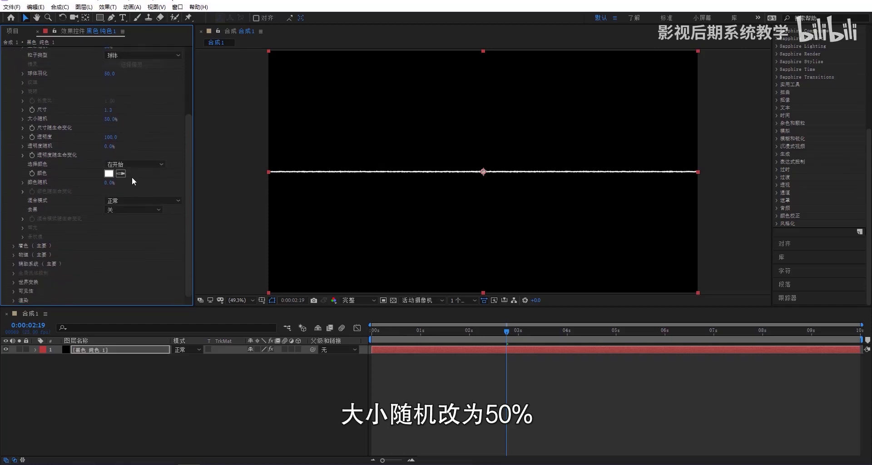
left_click(109, 173)
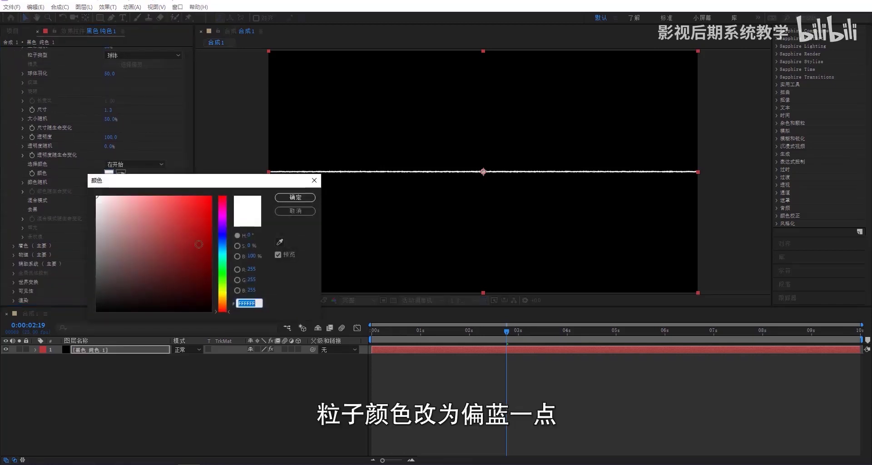
left_click(223, 248)
left_click(197, 196)
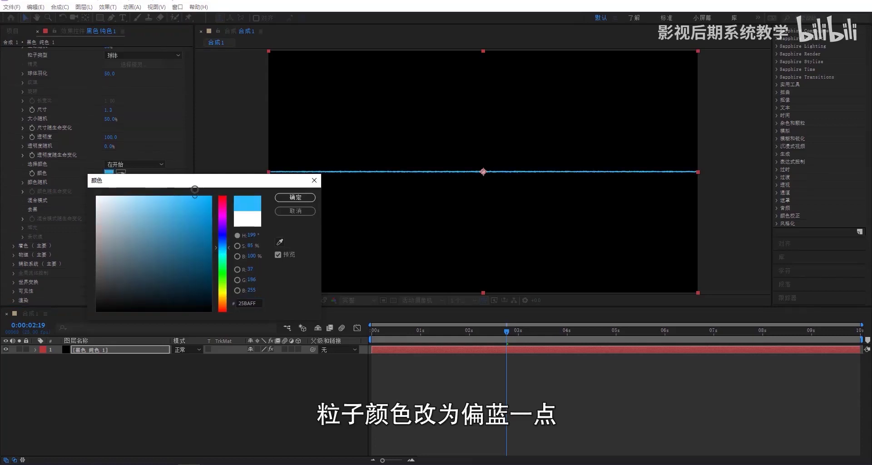
left_click(295, 198)
left_click(169, 200)
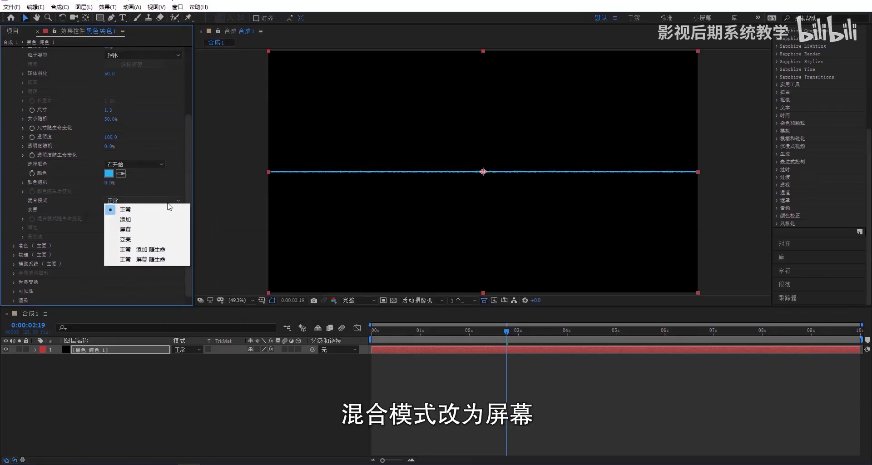
left_click(154, 227)
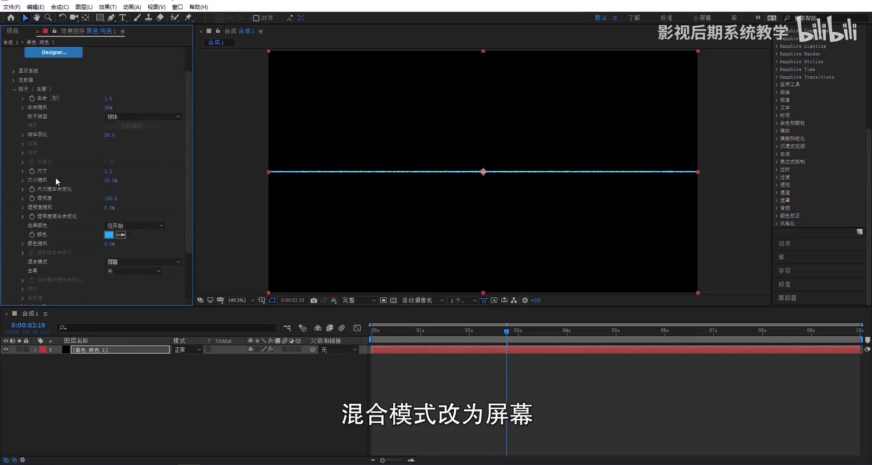
In Particular's main physics settings, set the air wind Y (风向 Y) to 4.
scroll(55, 177, "up", 3)
left_click(14, 89)
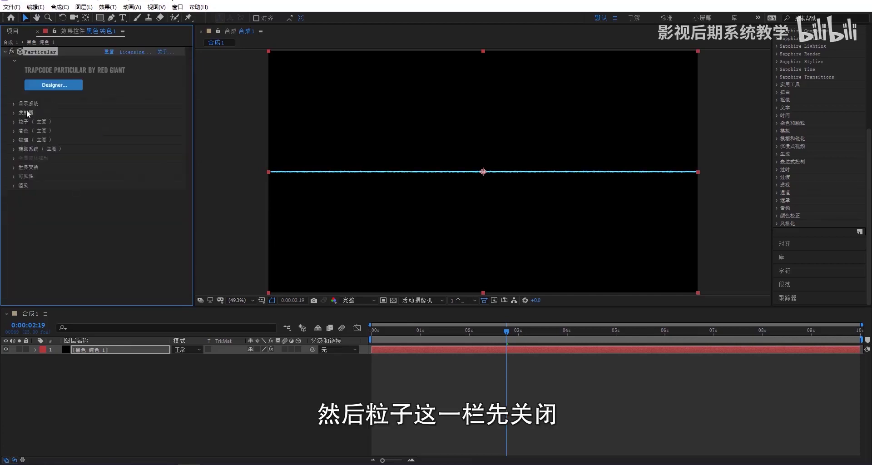
left_click(14, 140)
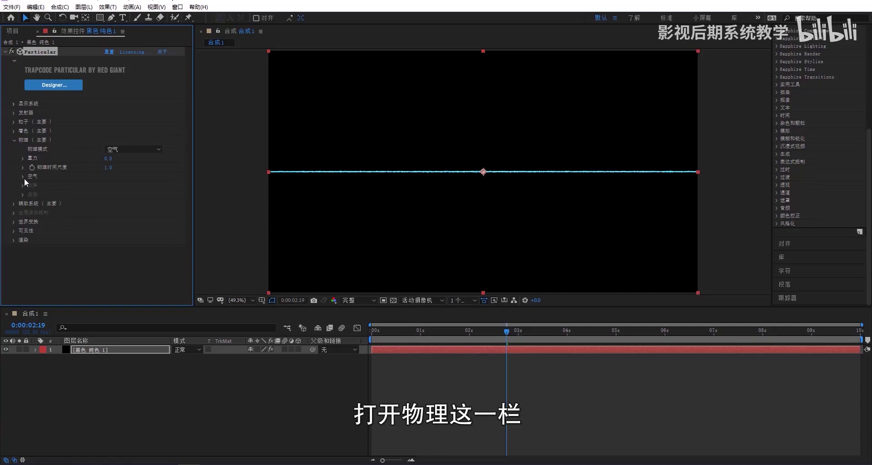
left_click(22, 176)
left_click(120, 250)
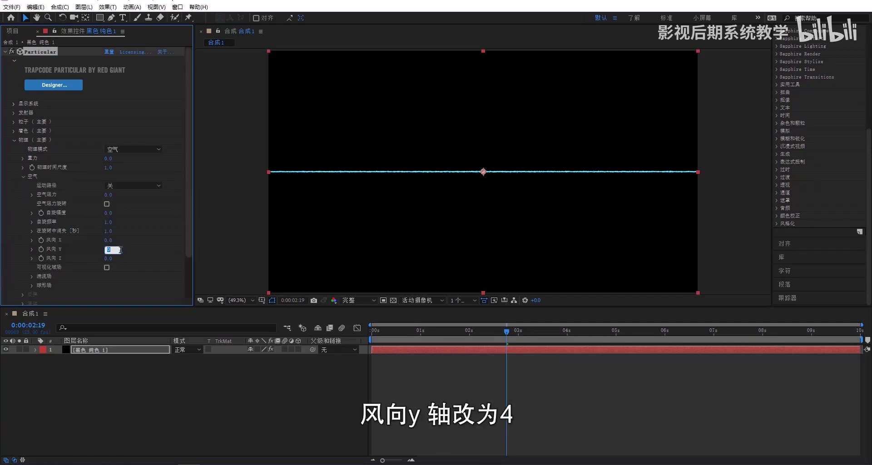
type("4")
key("Return")
In the air turbulence field, set the affect position (影响位置) to 200 and the scale (比例) to 4.
scroll(37, 241, "down", 3)
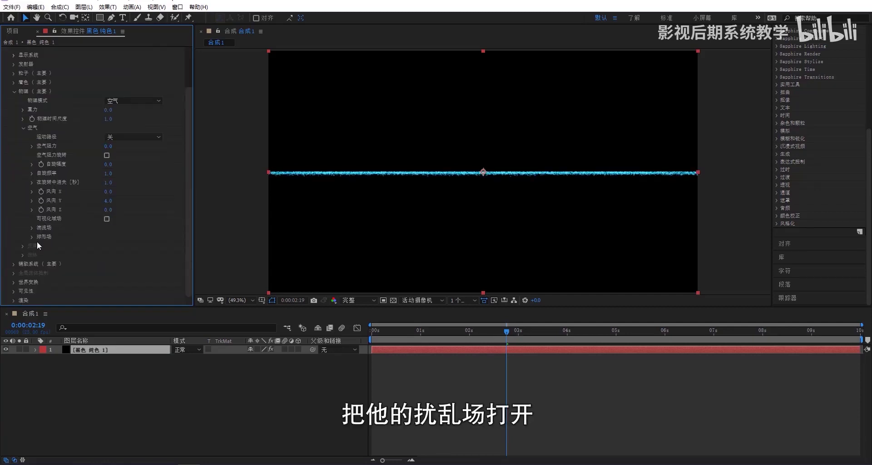
left_click(31, 228)
scroll(47, 235, "down", 3)
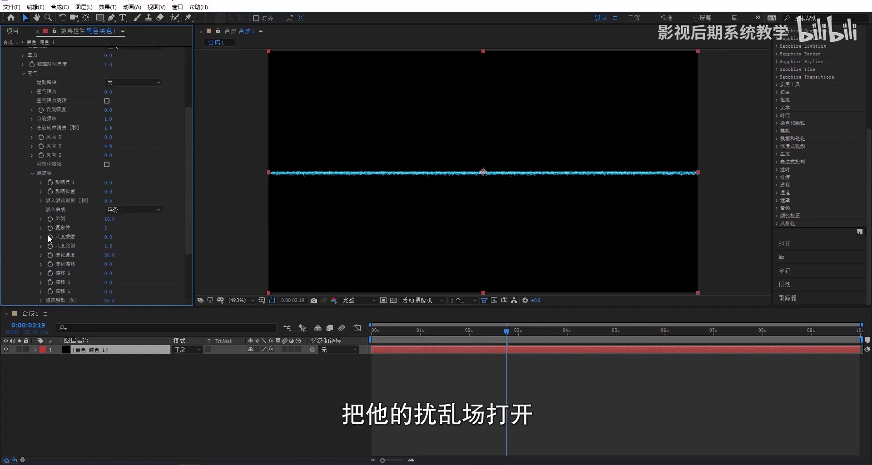
left_click(108, 191)
type("200")
key("Return")
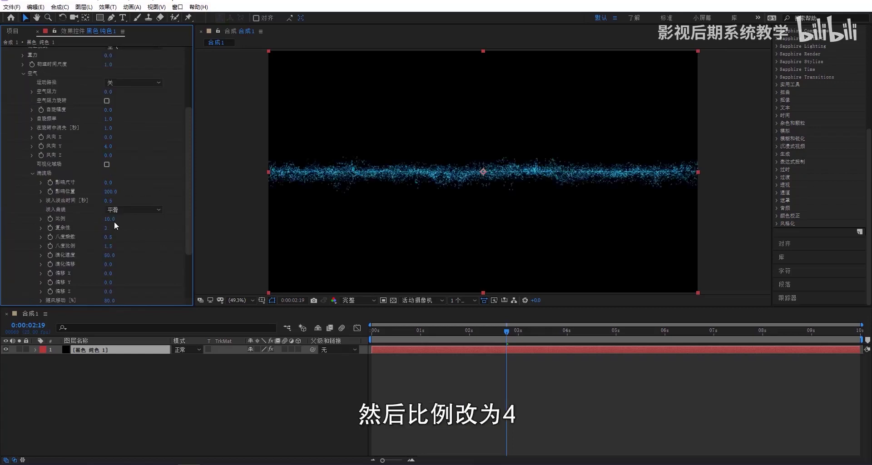
left_click(113, 220)
type("4")
key("Return")
scroll(137, 227, "down", 3)
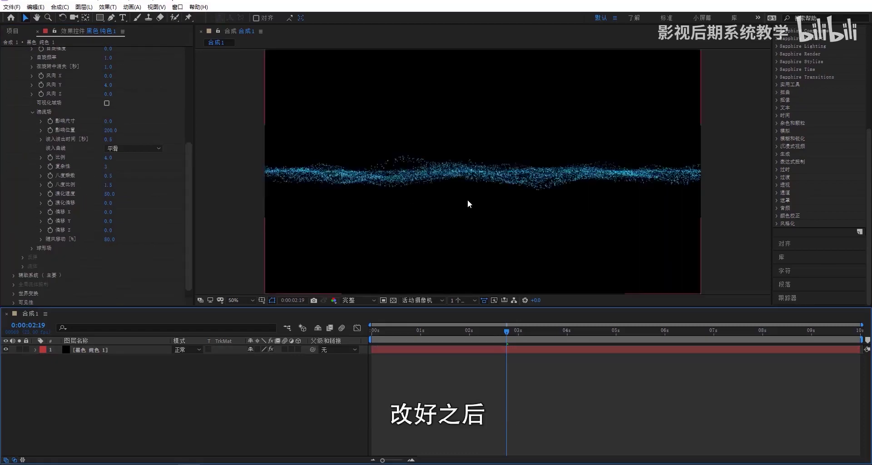
scroll(467, 199, "up", 2)
scroll(419, 225, "down", 1)
Create a two-node camera layer with the 35 mm (35 毫米) preset.
right_click(184, 384)
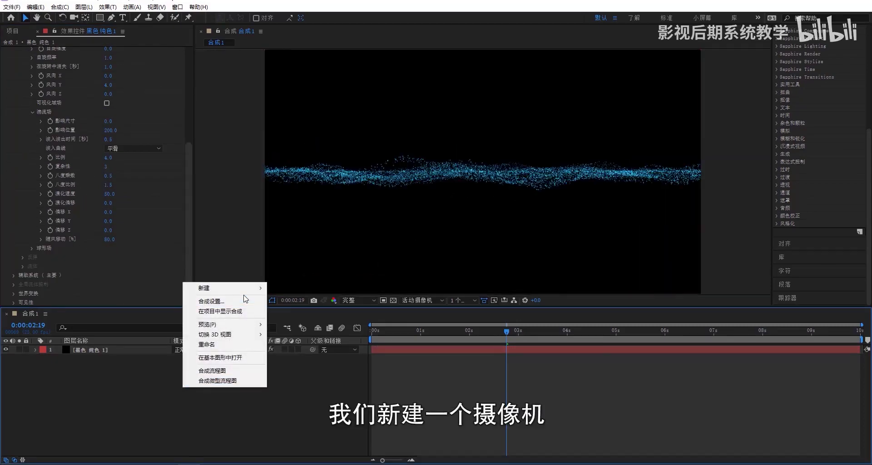
left_click(291, 327)
left_click(511, 162)
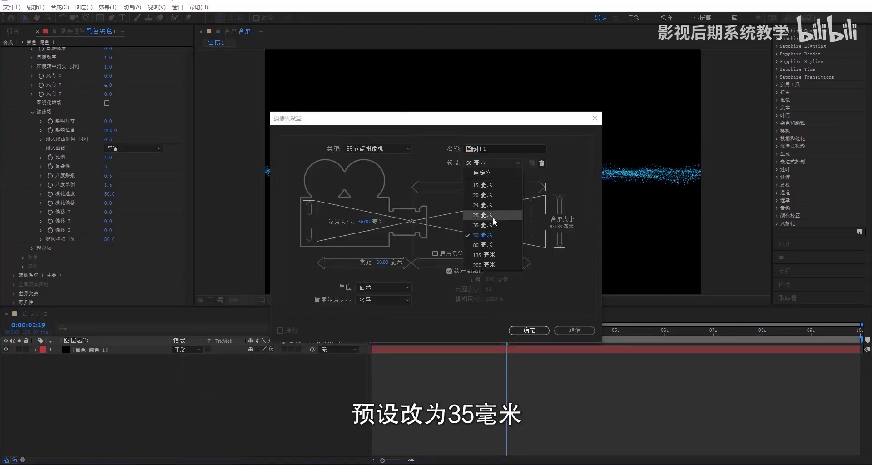
left_click(494, 222)
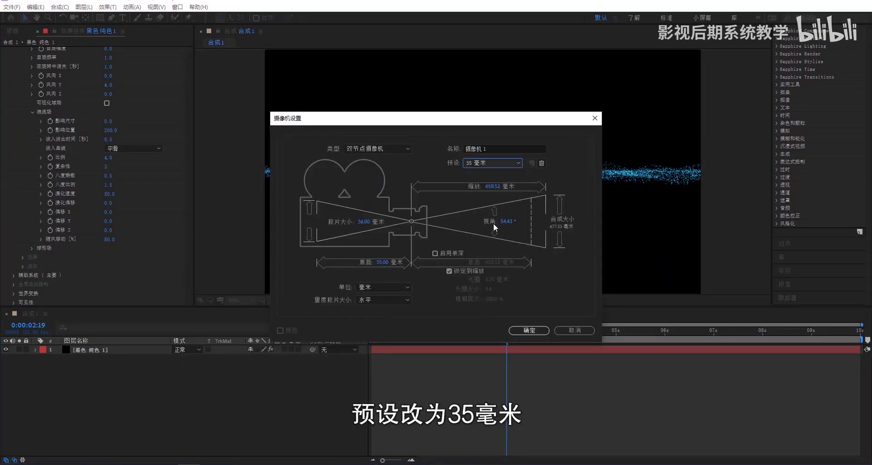
left_click(529, 330)
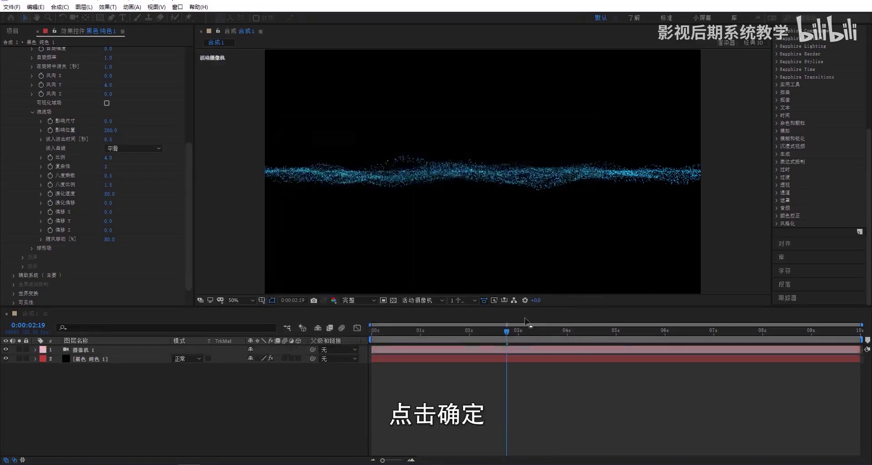
Reposition the camera view with the camera tool so the particle line spreads in perspective from the foreground into the distance.
left_click(73, 18)
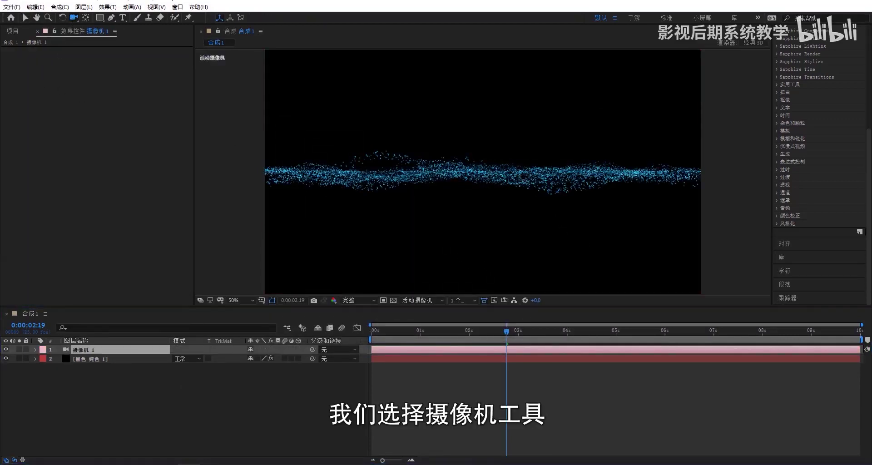
left_click_drag(517, 170, 495, 225)
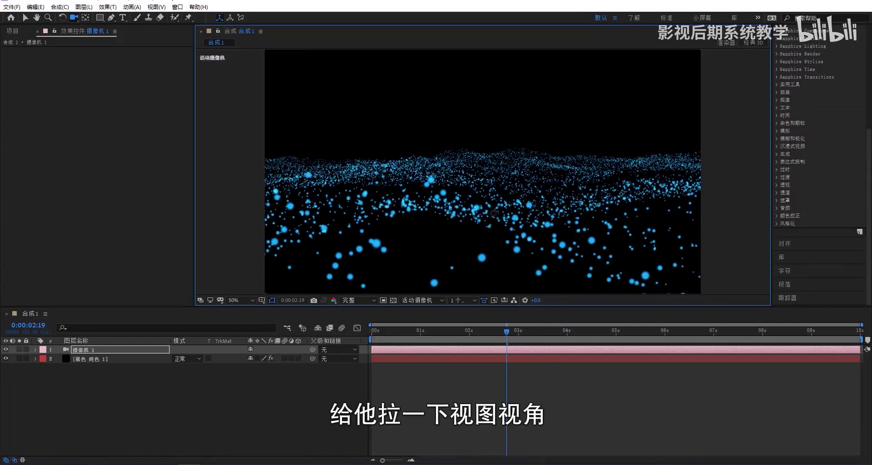
left_click(93, 400)
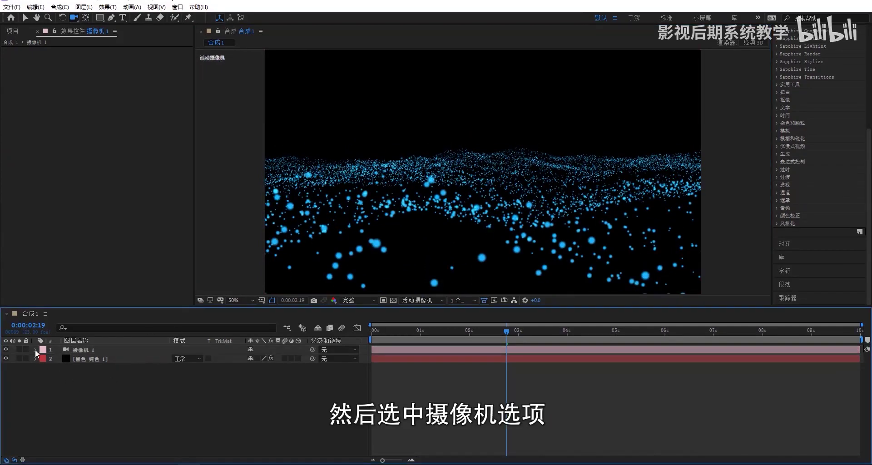
In the camera options, turn on depth of field (景深) and set the focus distance (焦距) to 400 and the aperture (光圈) to 80.
left_click(35, 350)
left_click(45, 367)
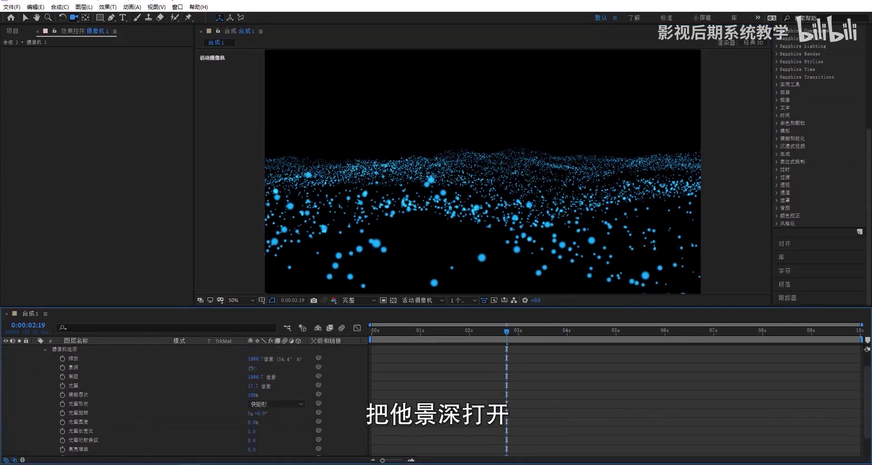
left_click(250, 368)
left_click(261, 377)
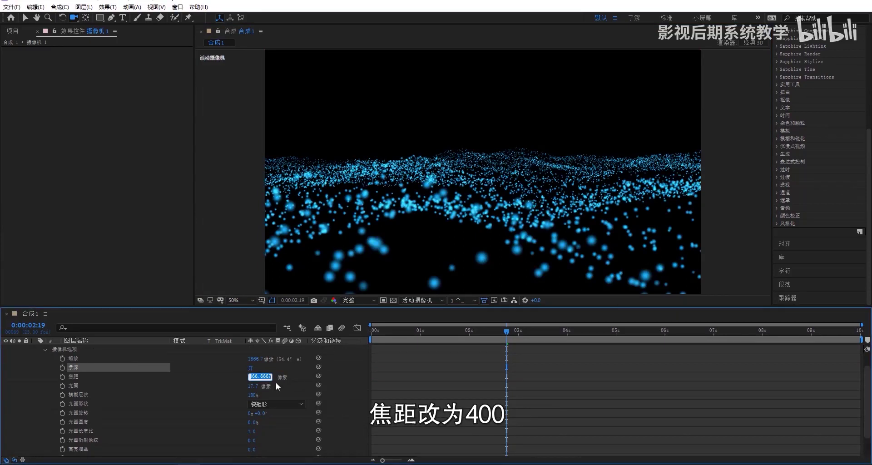
type("400")
left_click(265, 386)
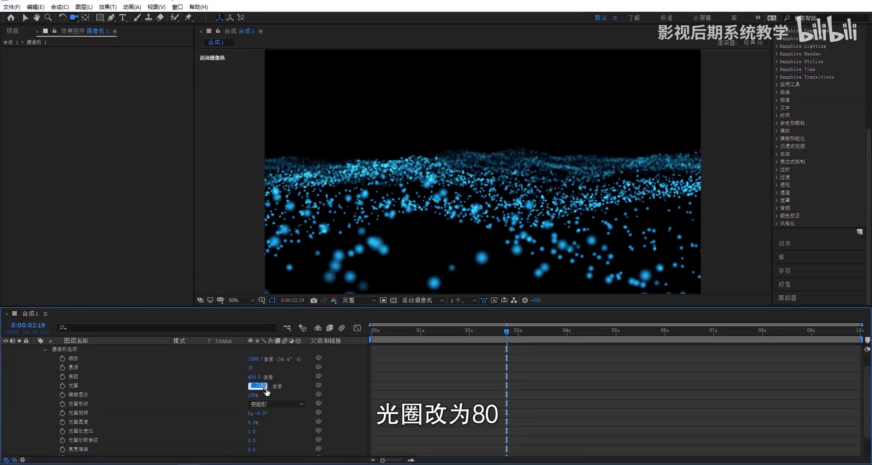
type("80")
key("Return")
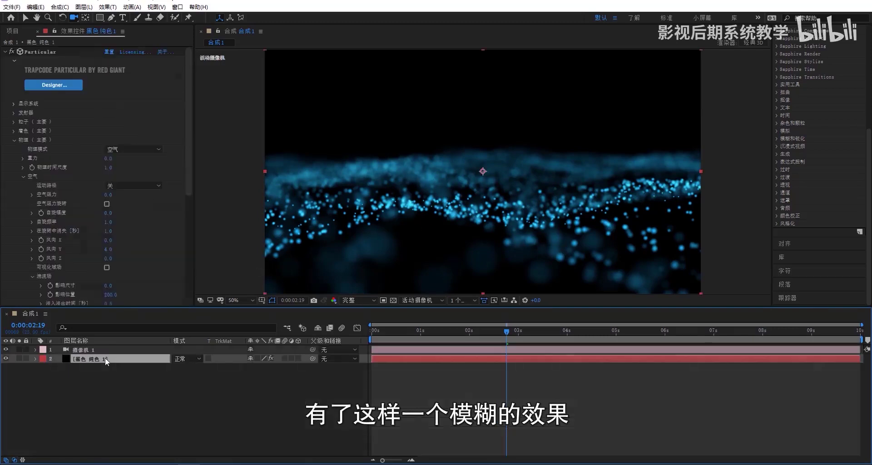
Rename the black solid layer as 粒子.
right_click(105, 358)
left_click(111, 370)
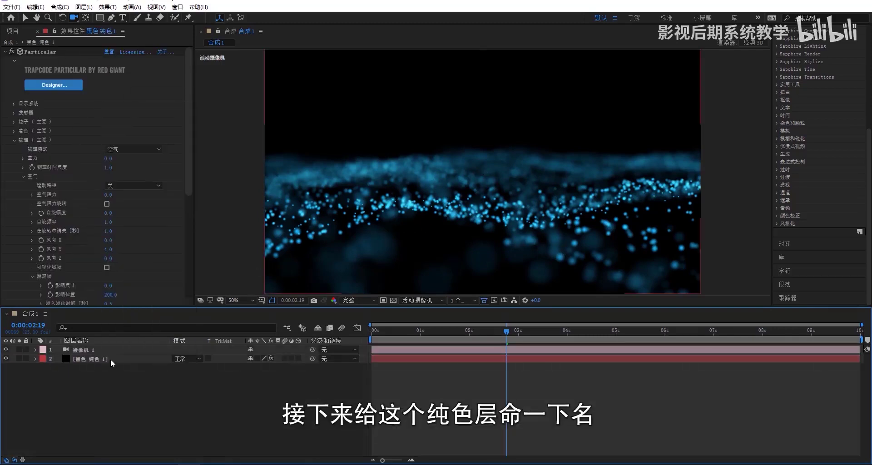
right_click(110, 359)
left_click(136, 352)
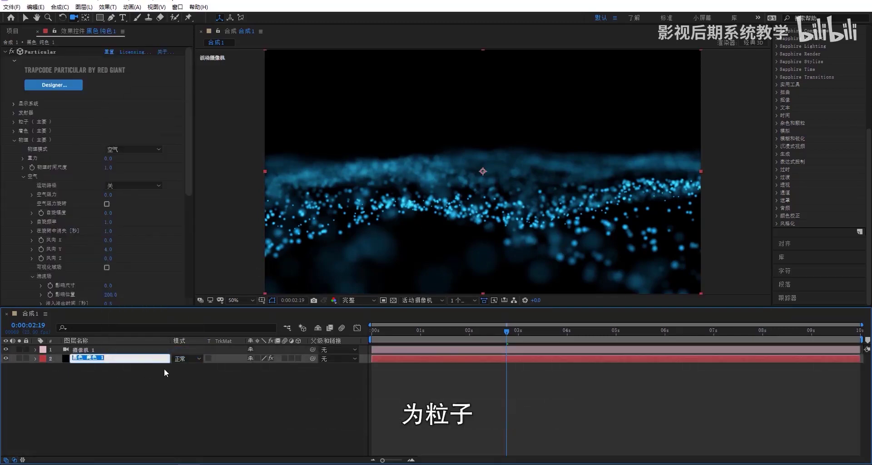
type("lizi")
key("space")
key("Return")
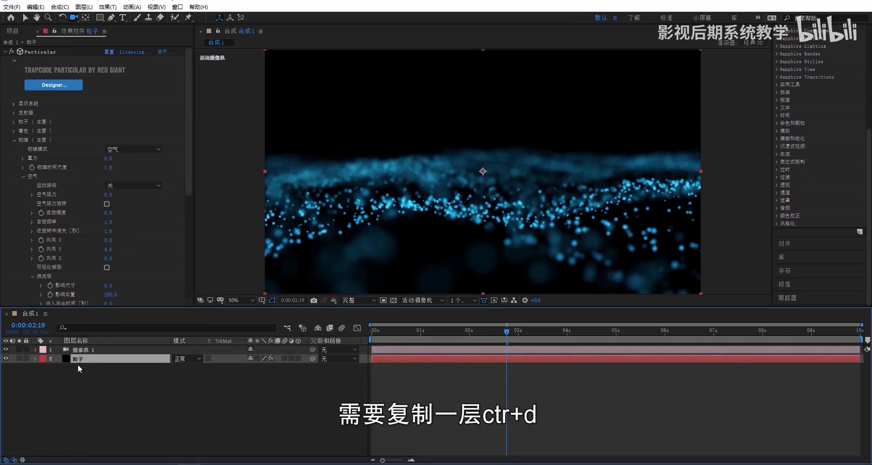
Duplicate the 粒子 layer and rename the copy as 粒子 飘散.
key("ctrl+d")
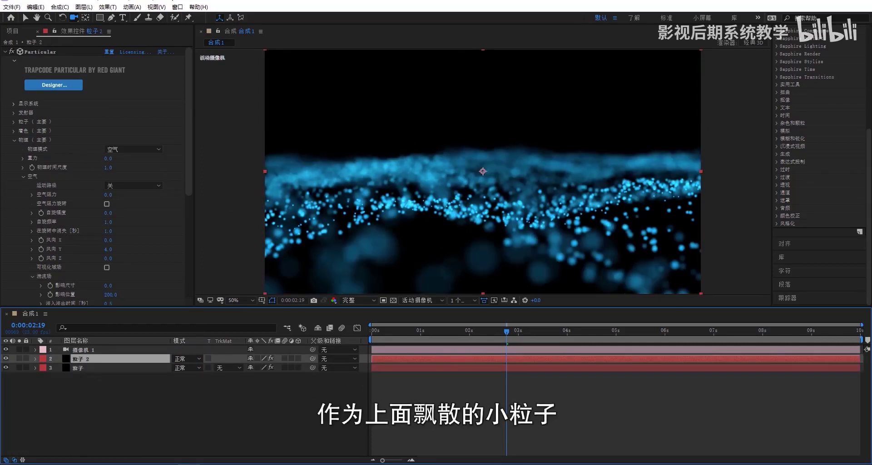
key("Return")
left_click(105, 361)
key("BackSpace")
type("飘散")
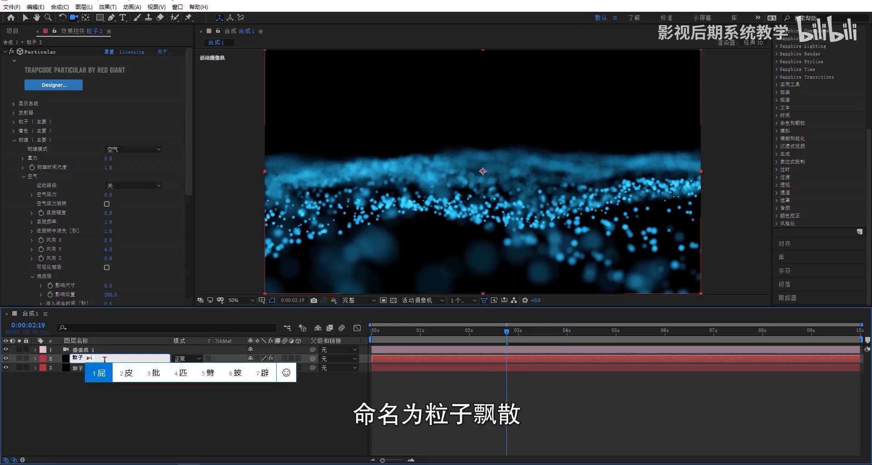
key("Return")
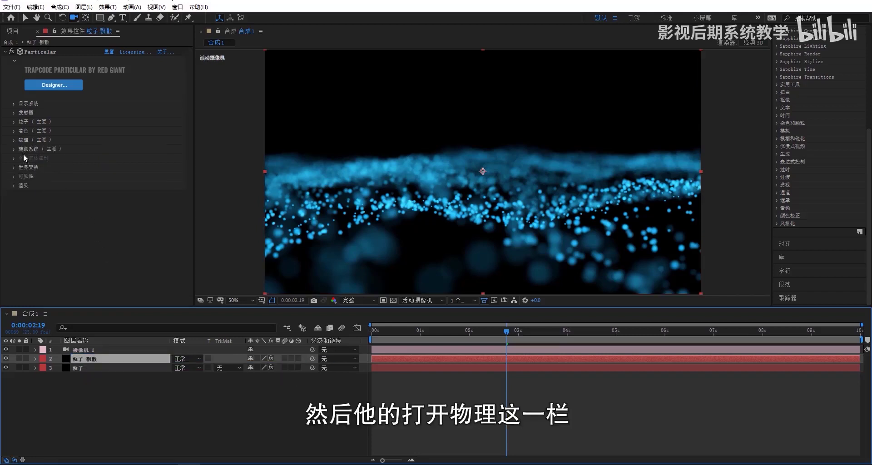
On the 粒子 飘散 layer, set the turbulence field's affect position (影响位置) to 500 and its scale (比例) to 5.
left_click(15, 140)
scroll(72, 220, "down", 4)
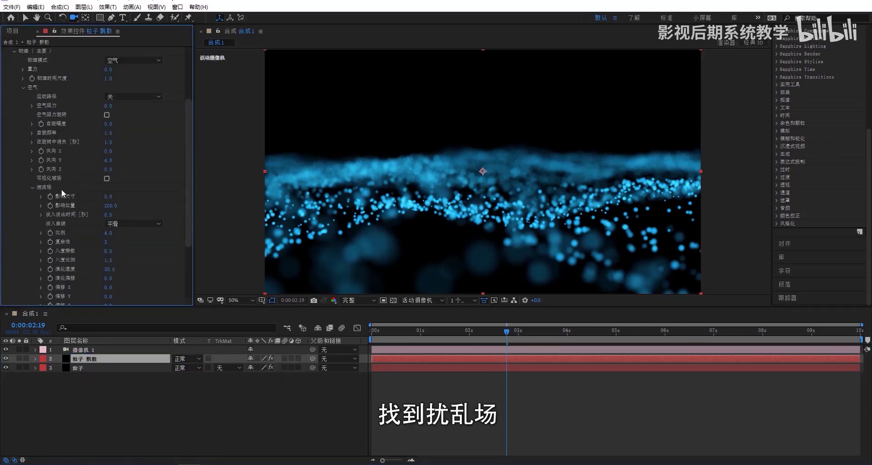
left_click(111, 206)
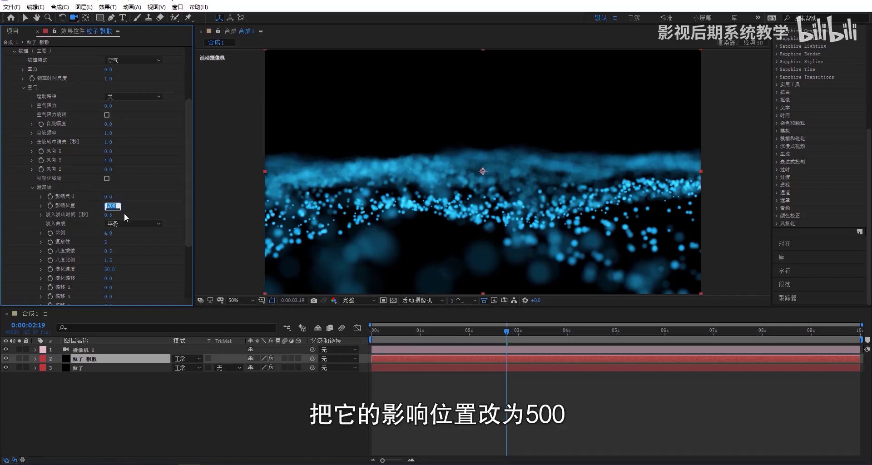
type("500")
left_click(113, 254)
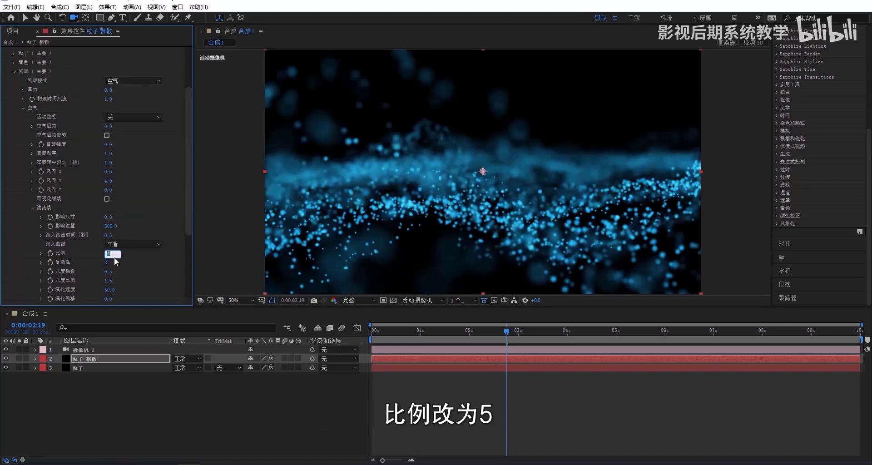
type("5")
key("Return")
Set the particle size of the 粒子 飘散 layer to 0.5 and view the frame at 0:00:04:02.
scroll(91, 182, "up", 10)
left_click(14, 132)
left_click(14, 91)
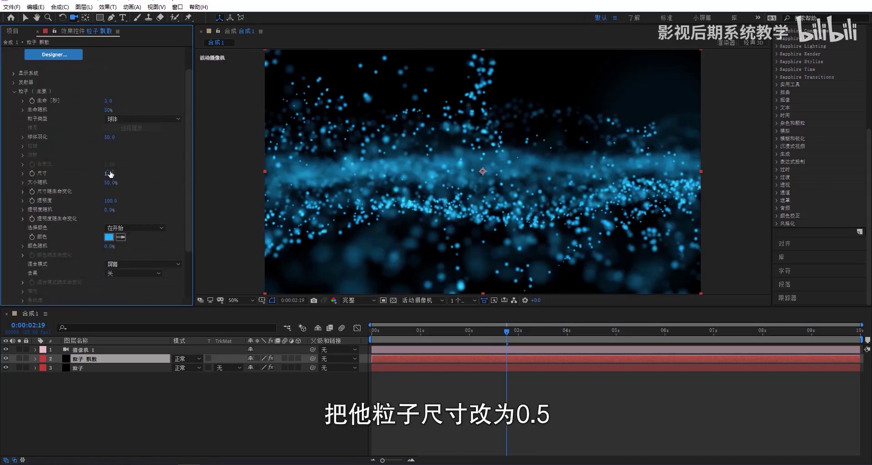
left_click(113, 174)
type("0.5")
left_click(571, 330)
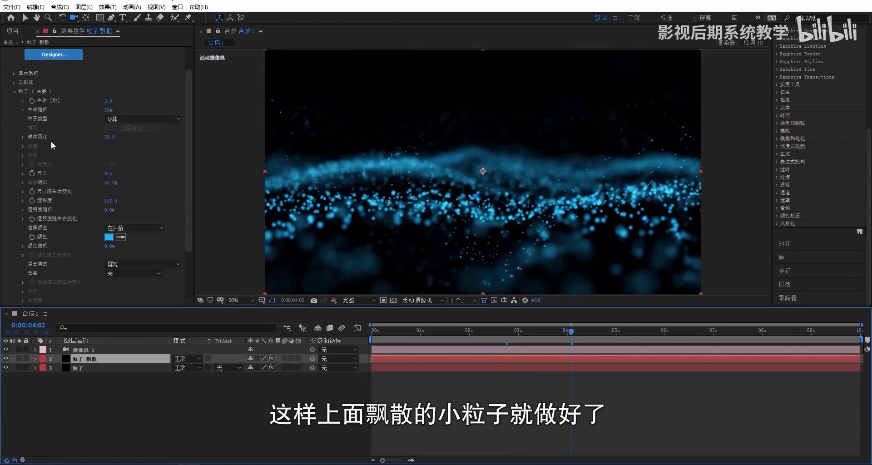
Duplicate the 粒子 layer and rename the lower one of the pair as 粒子模糊.
left_click(96, 368)
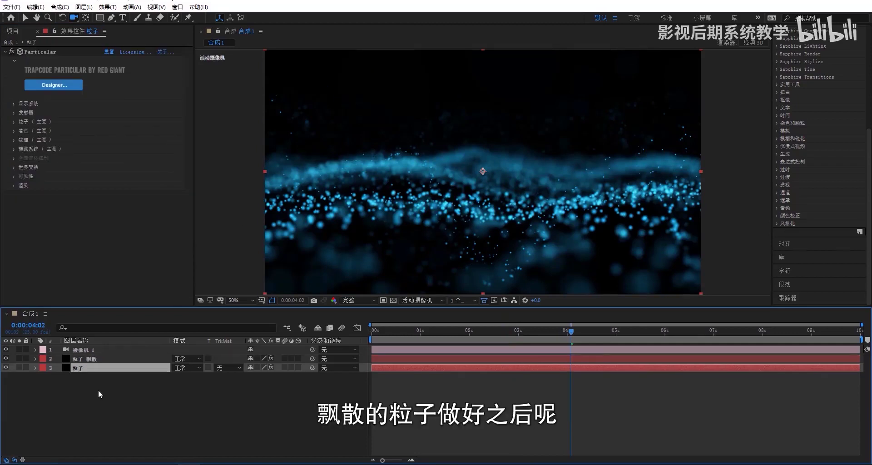
key("ctrl+d")
left_click(88, 378)
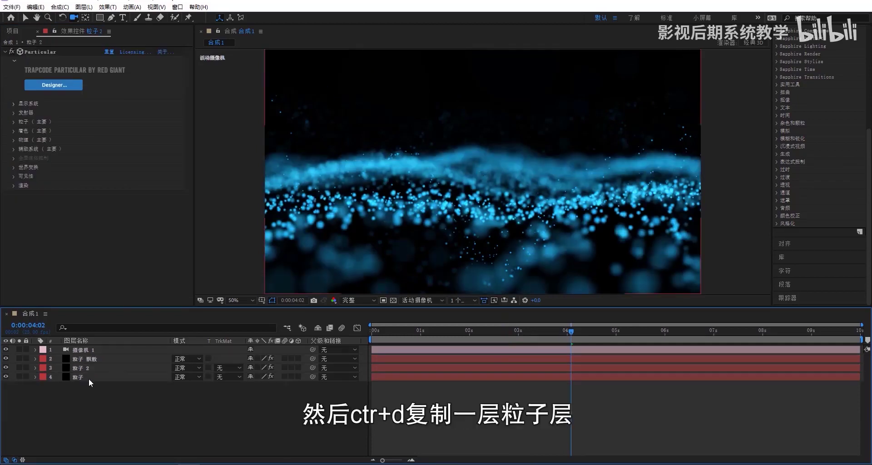
key("Return")
left_click(97, 377)
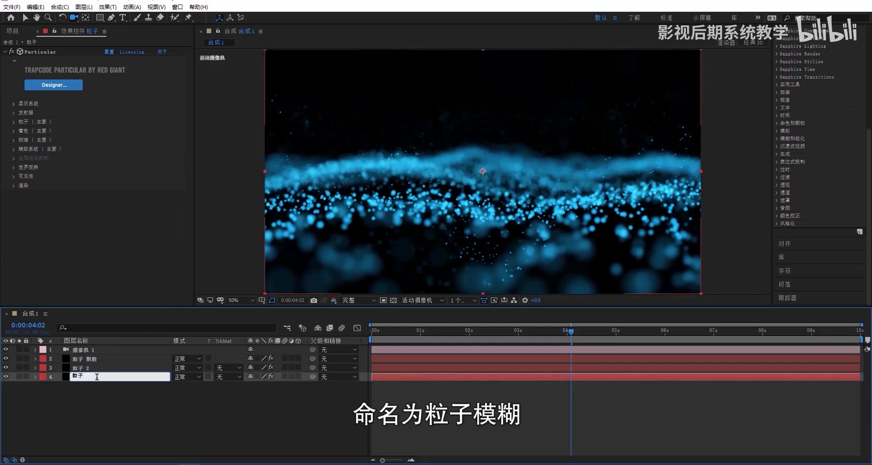
type("模糊")
key("Return")
Create an adjustment layer and place it directly above the 粒子模糊 layer.
right_click(137, 412)
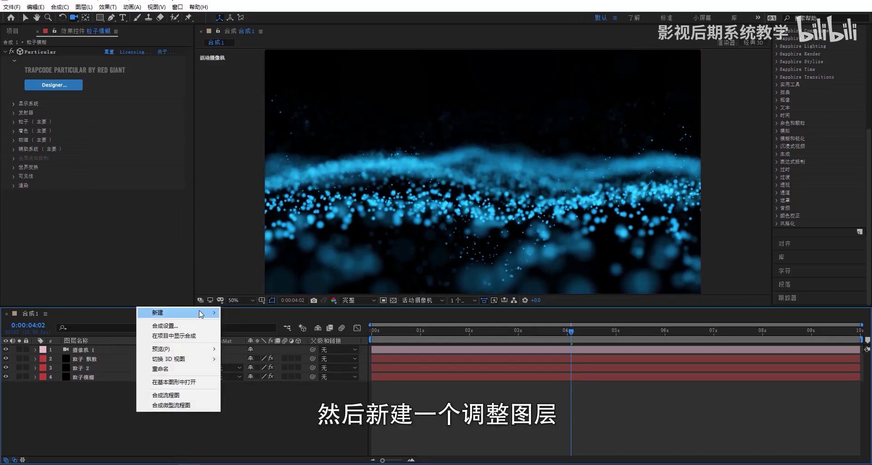
mouse_move(202, 313)
left_click(261, 386)
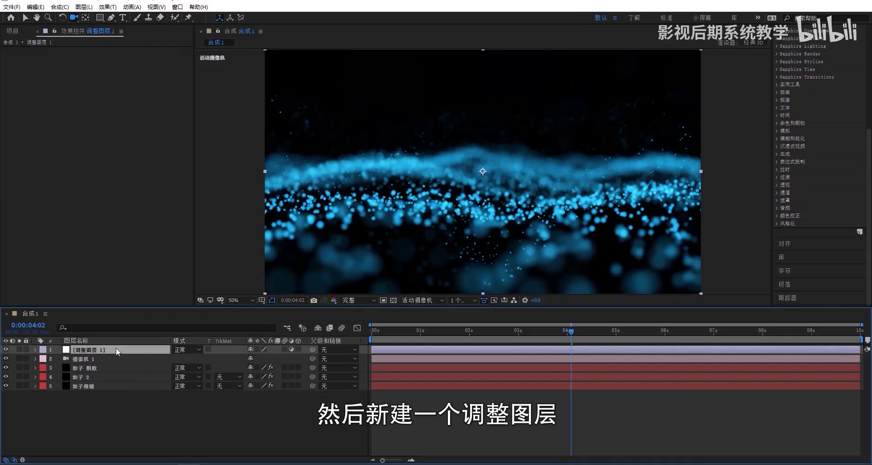
left_click_drag(115, 348, 111, 379)
left_click(97, 399)
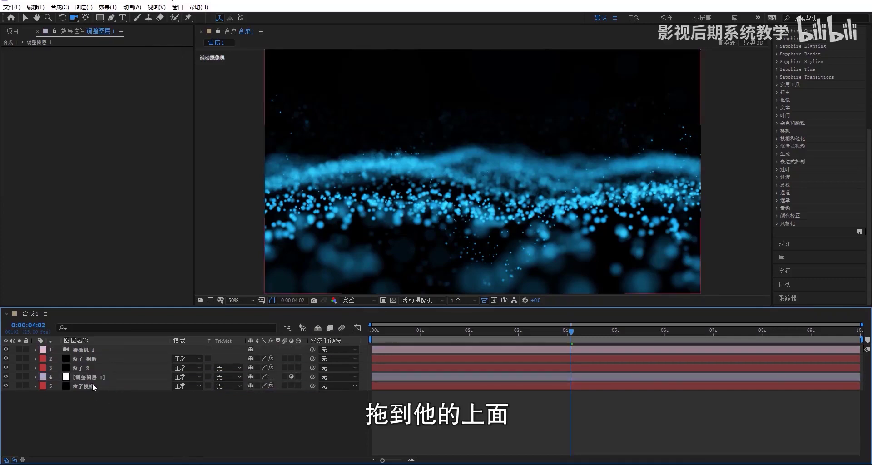
Apply CC Radial Fast Blur to the 调整图层 1 layer and move its center straight down below the particle wave.
left_click(94, 375)
right_click(106, 378)
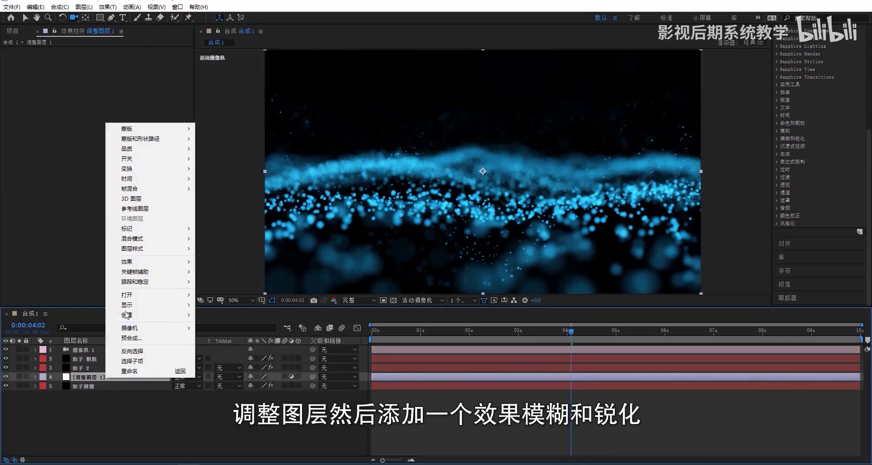
mouse_move(192, 262)
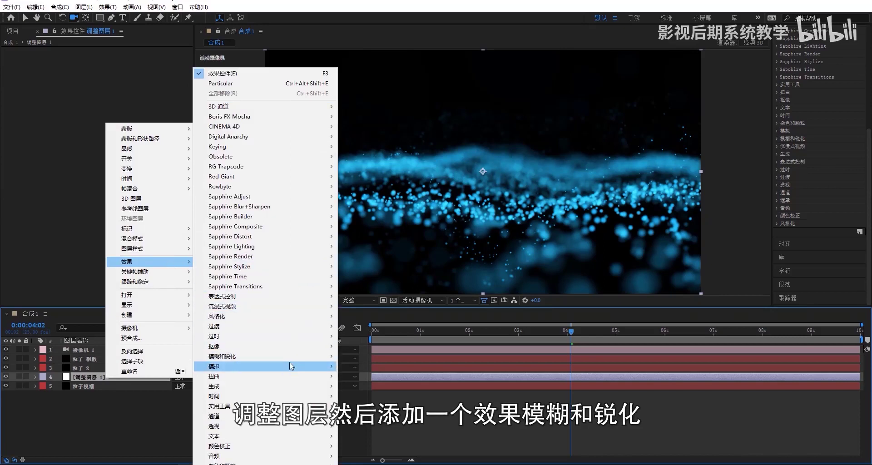
mouse_move(293, 357)
left_click(410, 256)
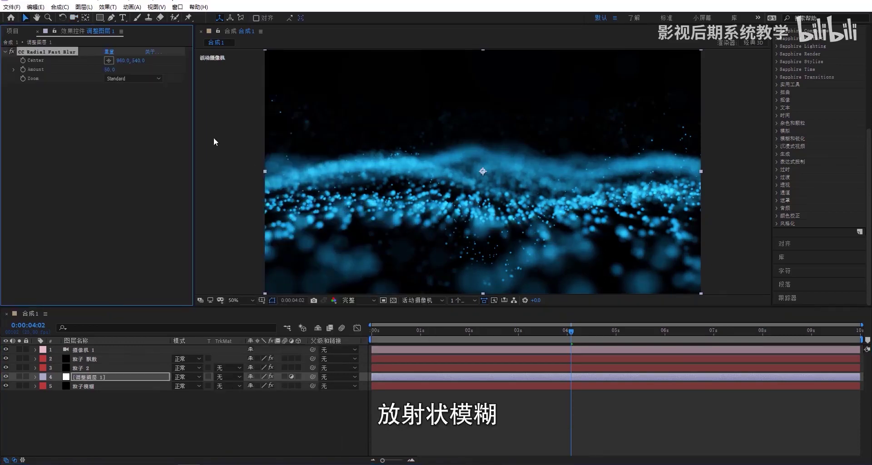
left_click(108, 61)
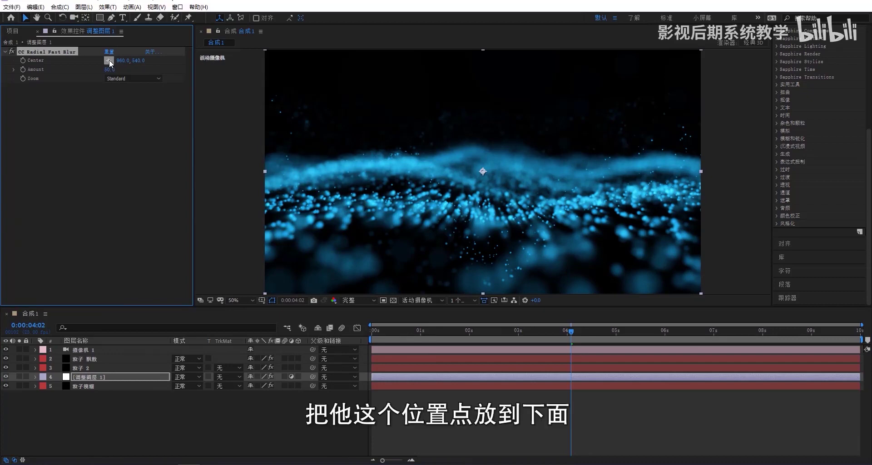
left_click(483, 277)
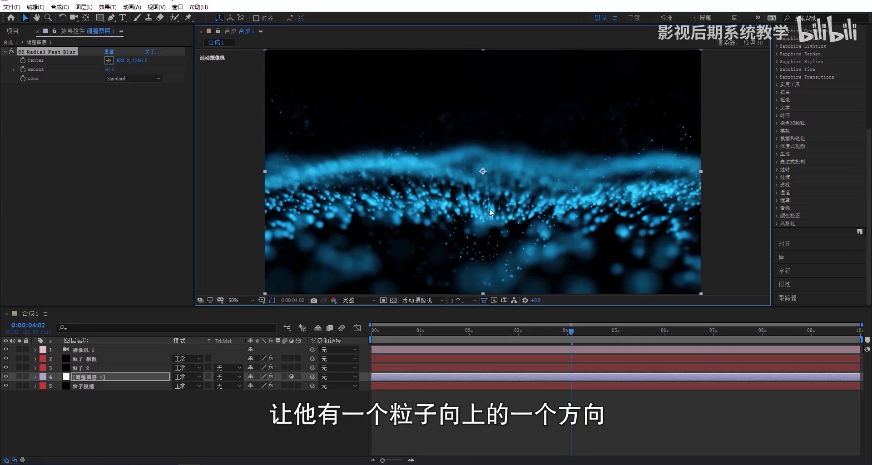
key("F2")
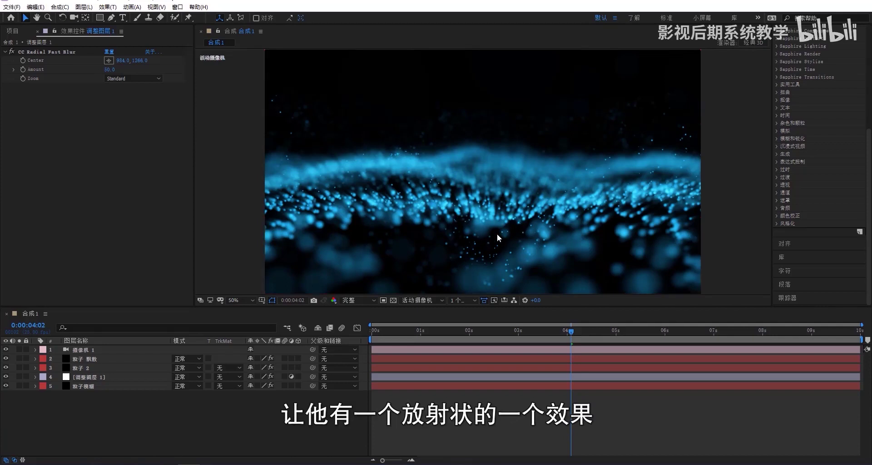
Draw a wide elliptical mask on 调整图层 1 around the central part of the particle wave.
left_click(87, 376)
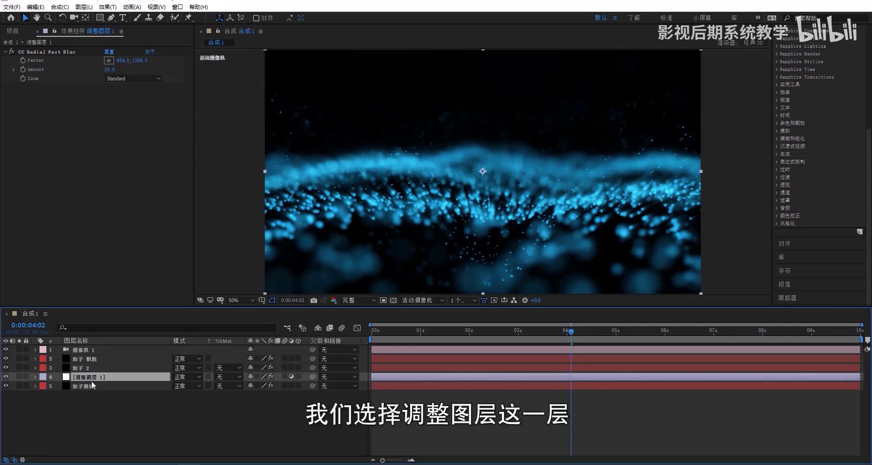
left_click(100, 18)
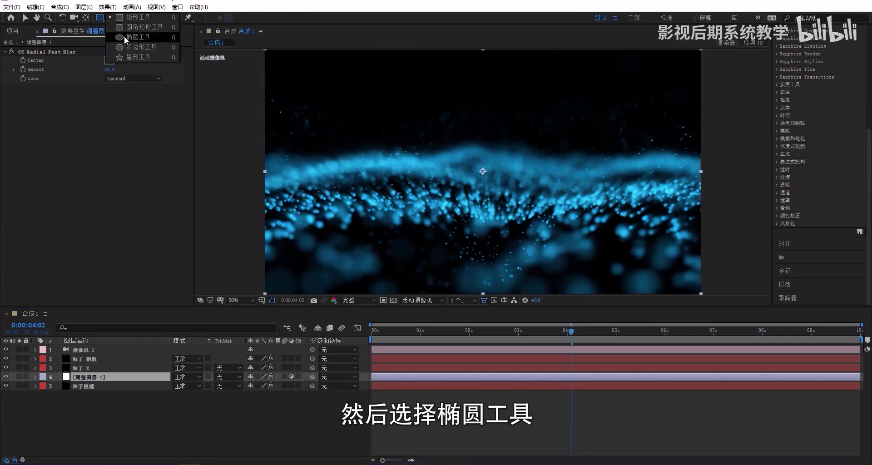
left_click(119, 37)
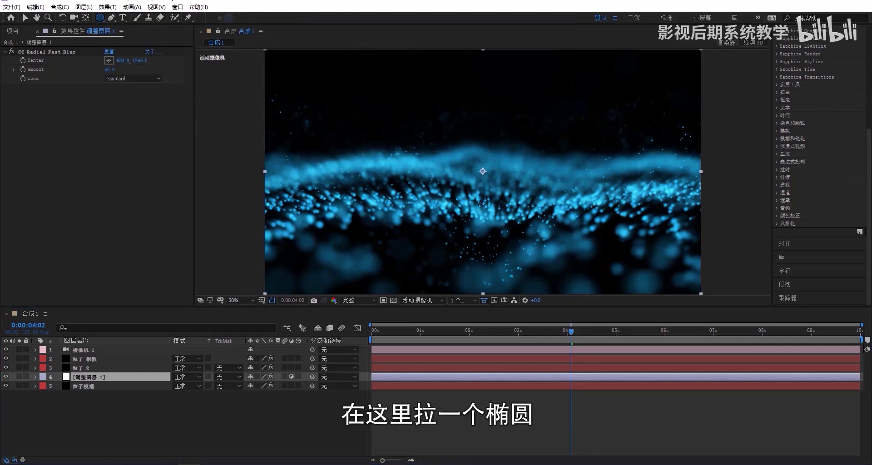
left_click_drag(479, 205, 636, 250)
key("ctrl")
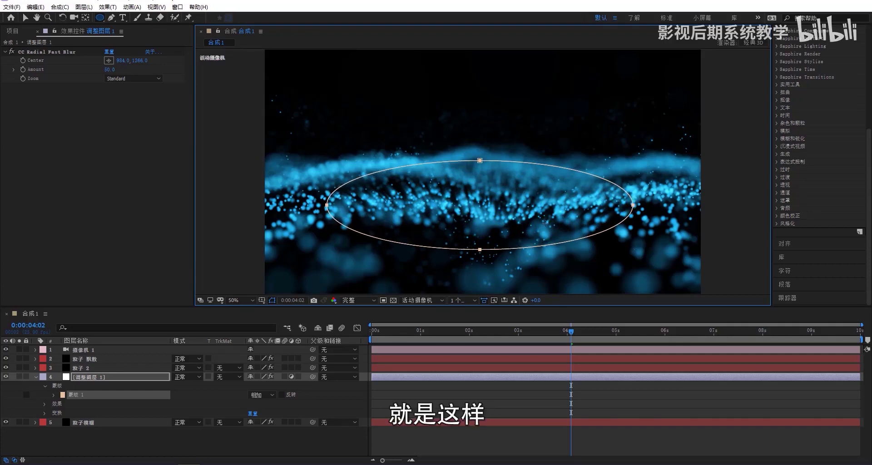
scroll(545, 223, "down", 2)
scroll(542, 221, "up", 2)
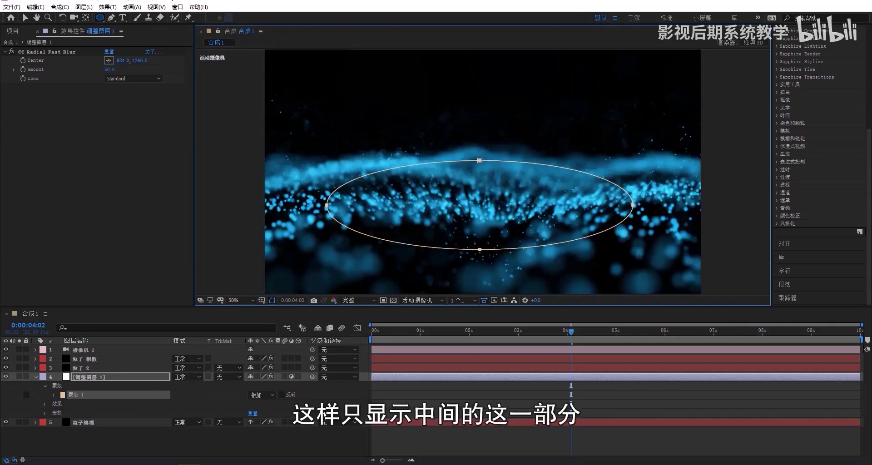
Set the mask feather (蒙版羽化) of the ellipse on 调整图层 1 to about 350 pixels.
left_click(54, 395)
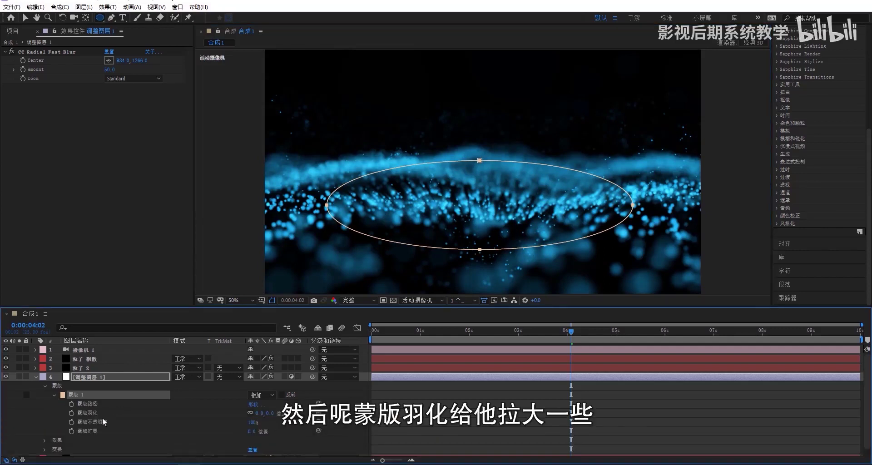
left_click_drag(258, 414, 318, 413)
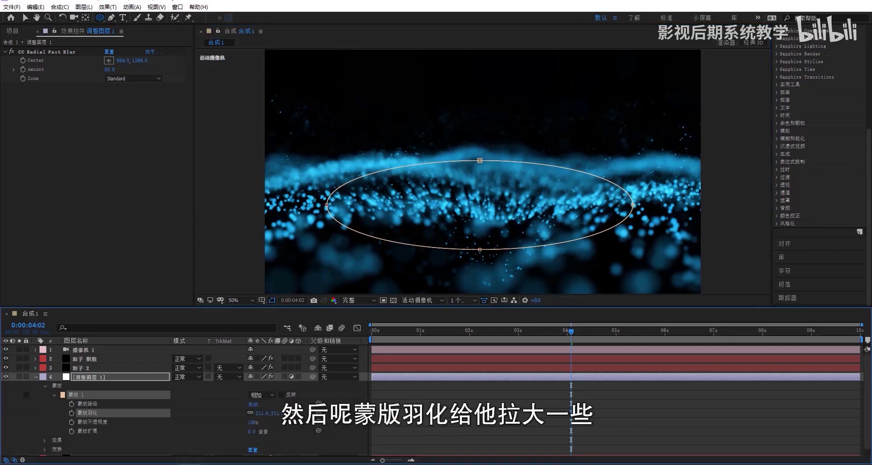
left_click_drag(264, 413, 389, 427)
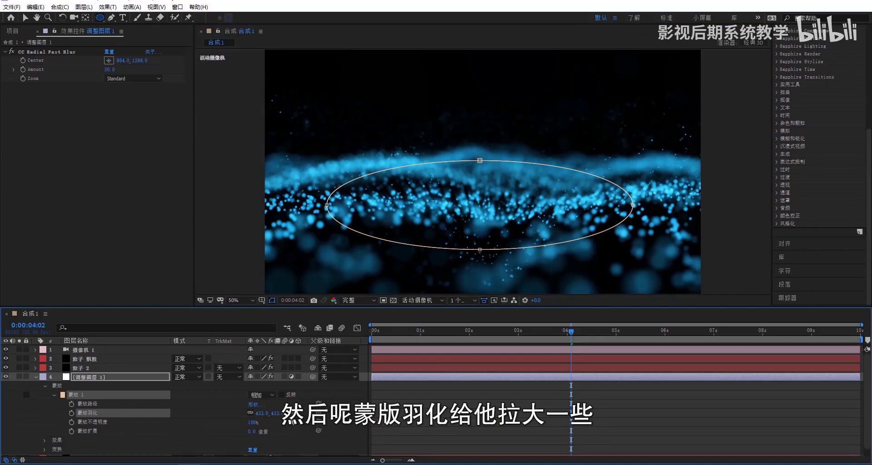
left_click_drag(262, 413, 320, 425)
left_click(403, 318)
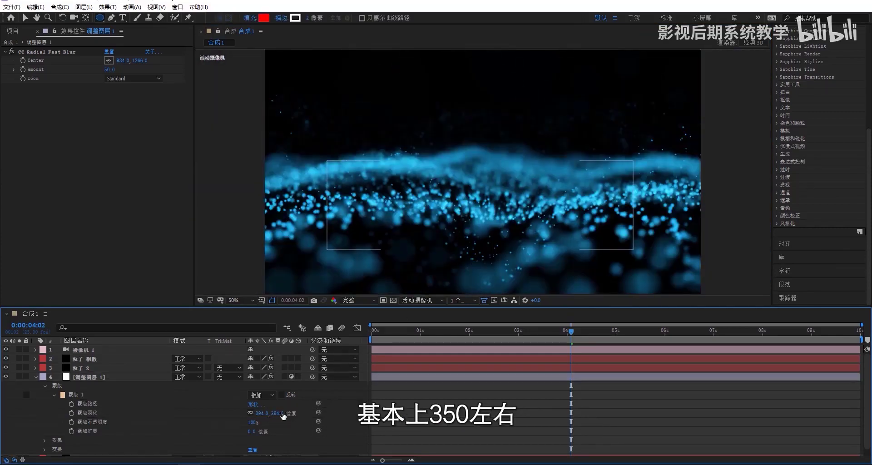
left_click_drag(262, 413, 262, 415)
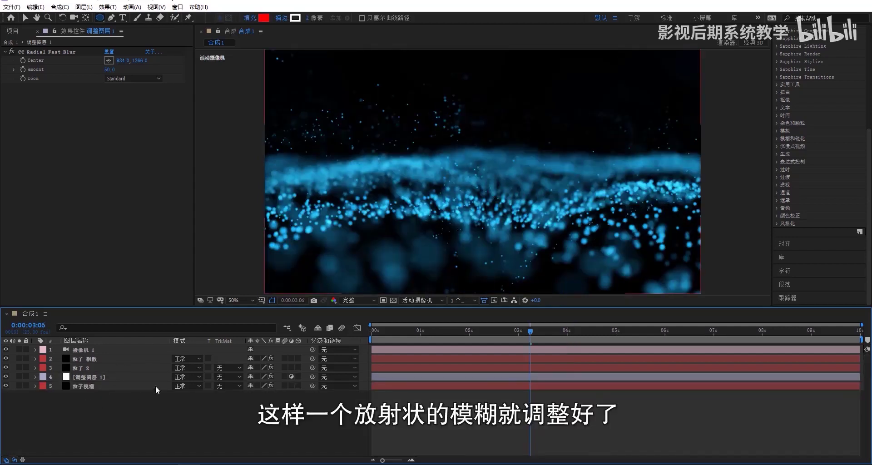
Create a second adjustment layer and apply the stylize Glow effect (发光) to it.
right_click(143, 411)
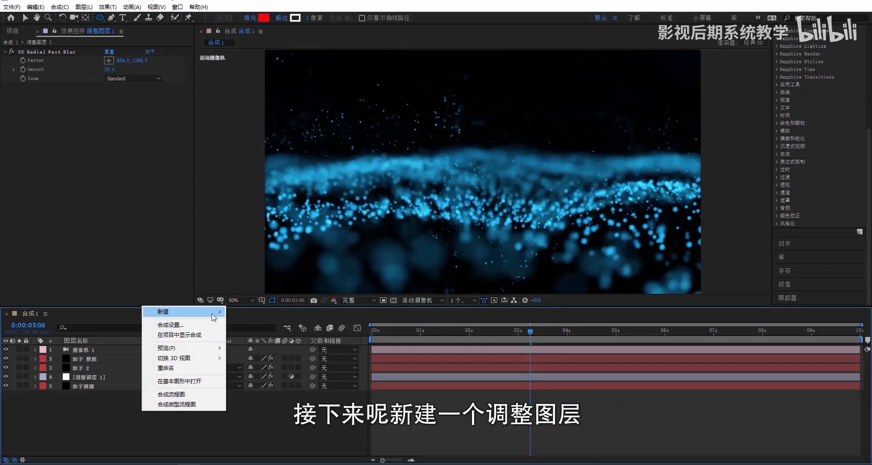
mouse_move(216, 312)
left_click(271, 385)
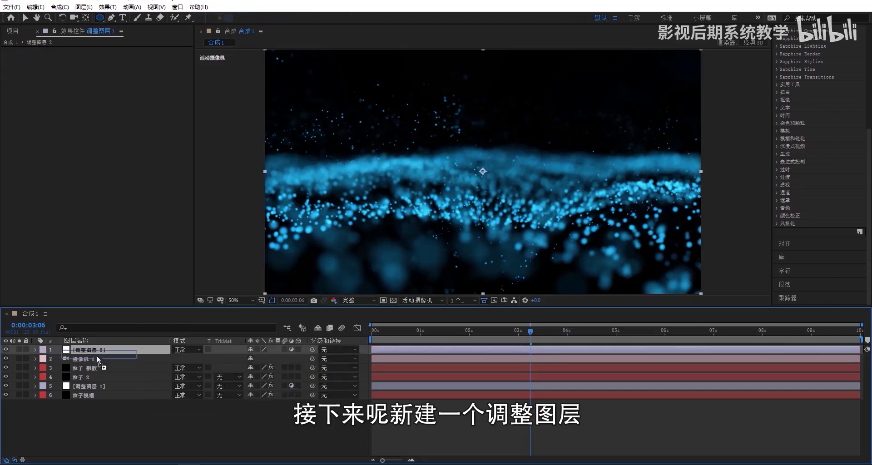
right_click(100, 349)
mouse_move(180, 232)
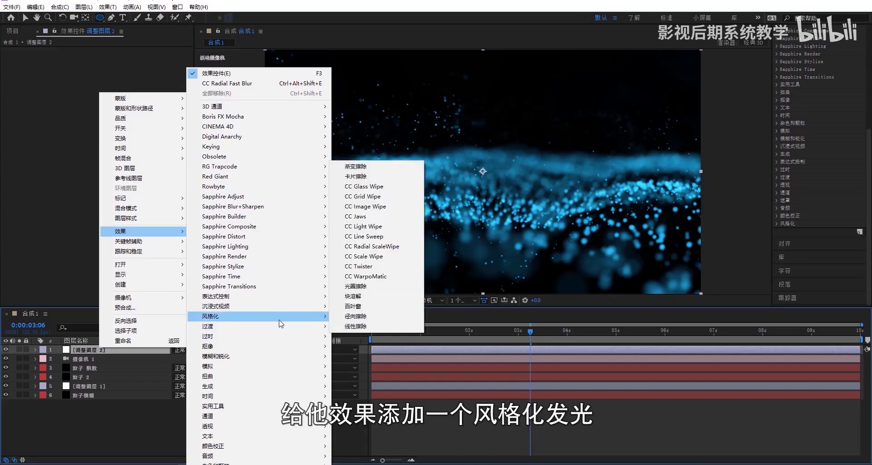
mouse_move(277, 316)
left_click(359, 276)
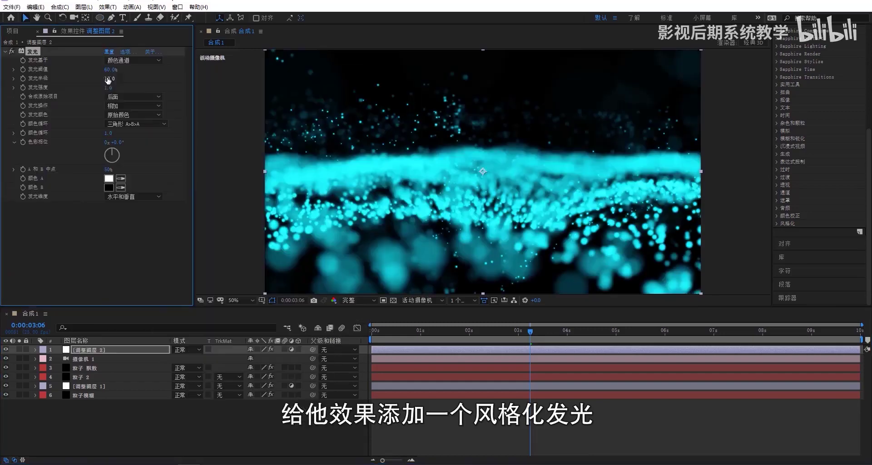
Set the glow radius (发光半径) to 150 and intensity (发光强度) to 1.3, using A and B colors (A 和 B 颜色) for the glow.
left_click(111, 78)
type("15")
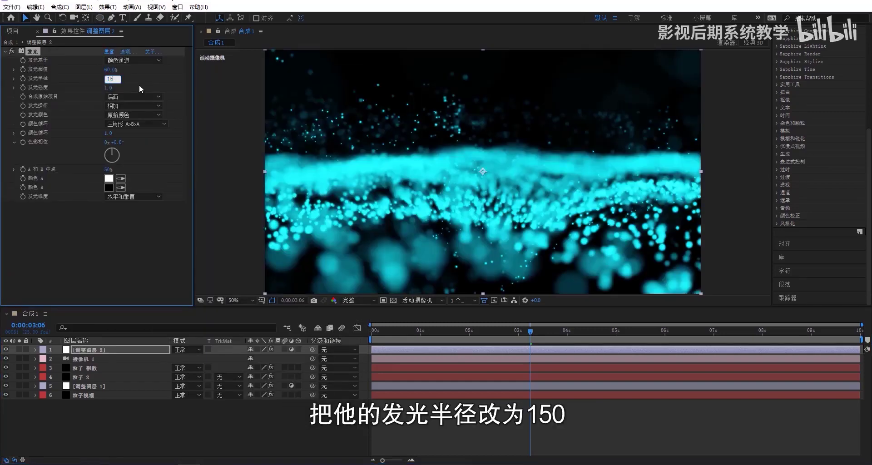
type("0")
key("Return")
left_click(120, 88)
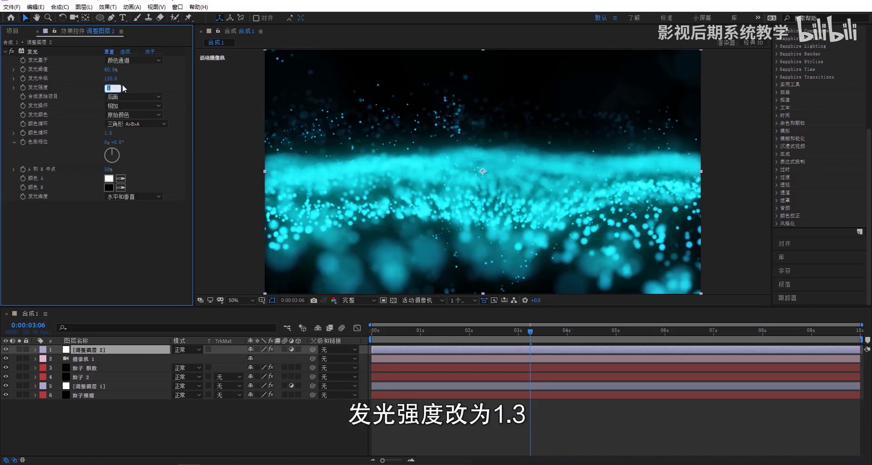
type("1.3")
key("Return")
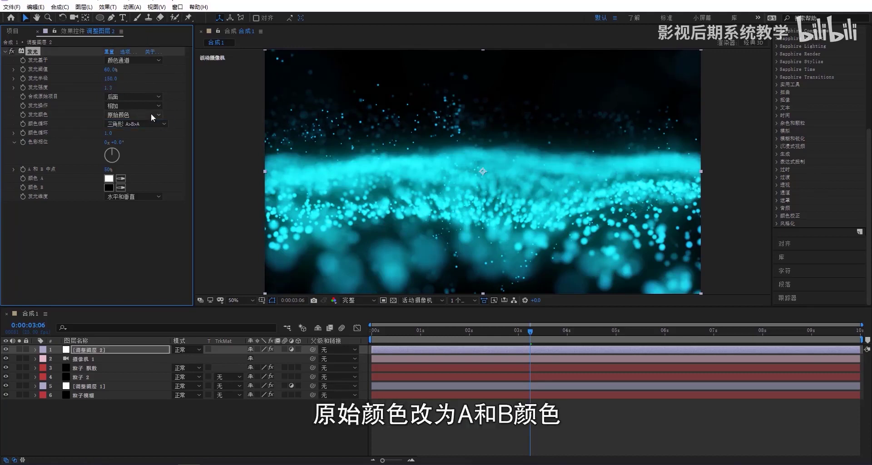
left_click(151, 114)
left_click(151, 133)
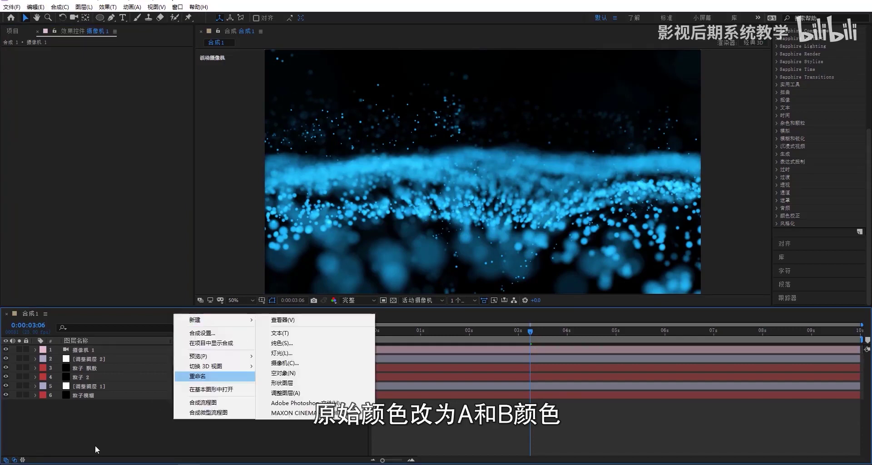
Create a third adjustment layer and apply the color-correction Curves effect (曲线) to it.
right_click(158, 416)
mouse_move(191, 317)
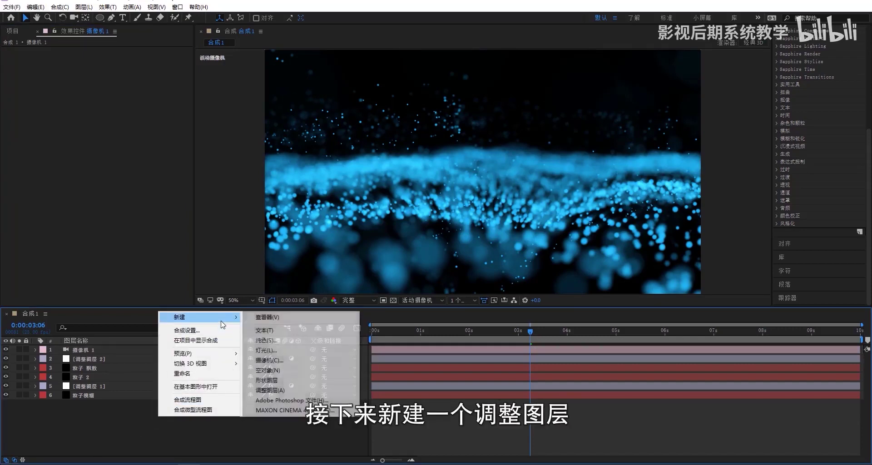
left_click(292, 390)
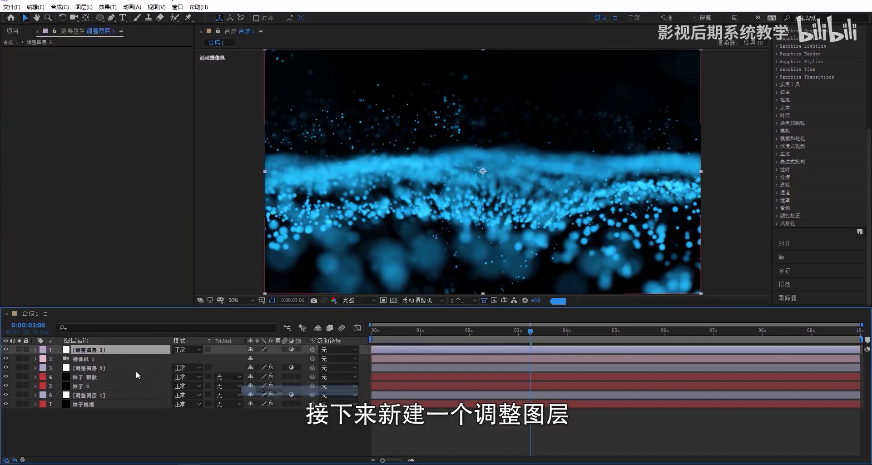
right_click(104, 351)
mouse_move(182, 235)
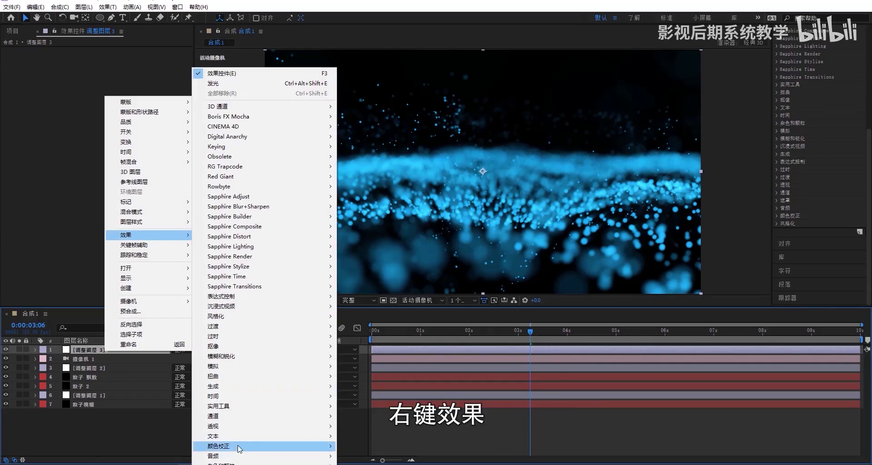
mouse_move(326, 438)
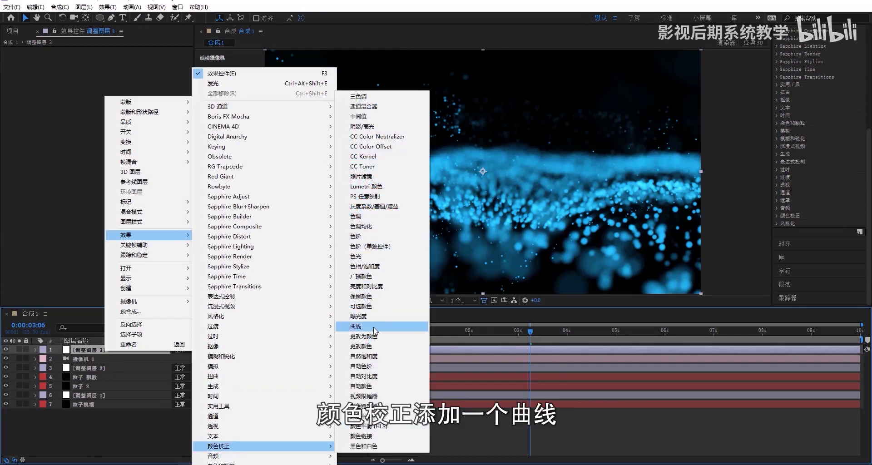
left_click(356, 327)
Shape the RGB curve into a contrast S-curve and shift the color toward blue by lowering red and green slightly and raising blue.
left_click_drag(106, 126, 104, 114)
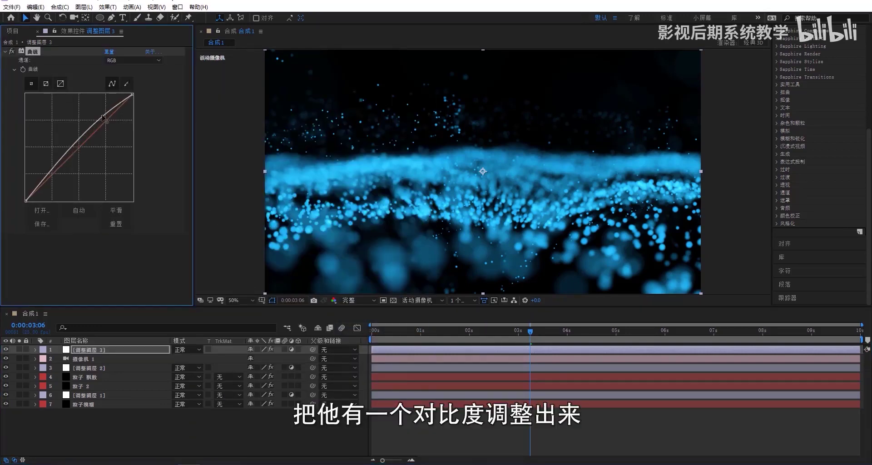
left_click_drag(58, 167, 61, 178)
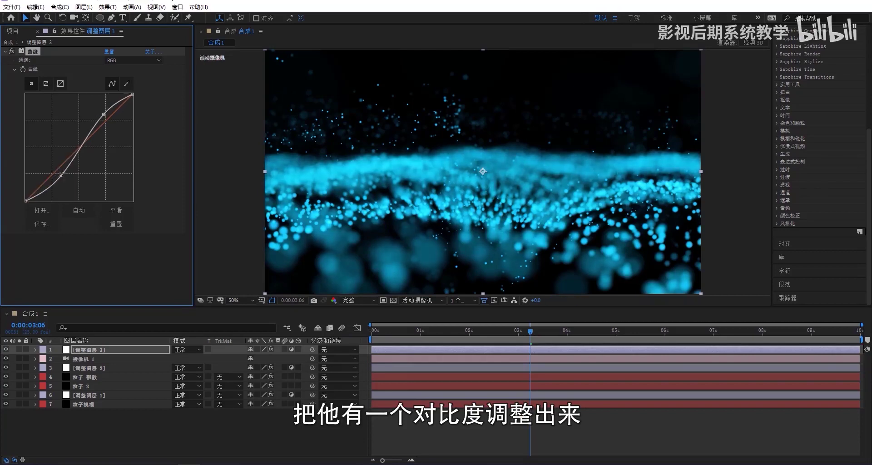
left_click(135, 61)
left_click(130, 76)
left_click_drag(78, 146, 84, 154)
left_click(143, 61)
left_click(136, 85)
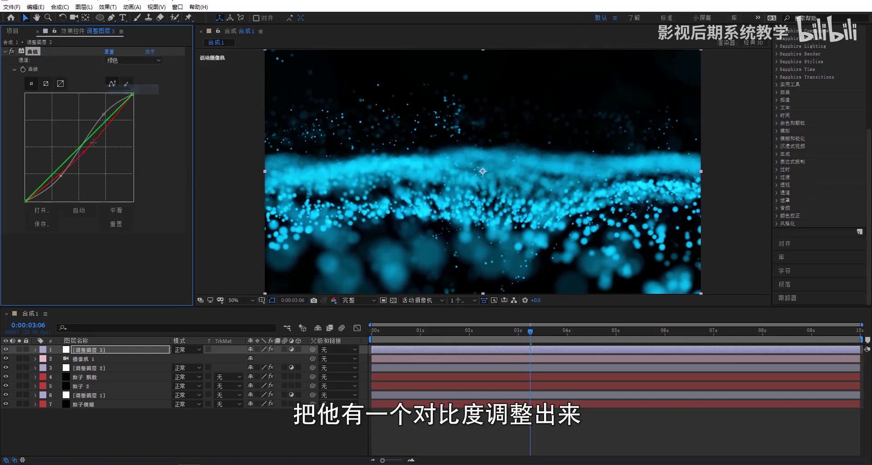
left_click_drag(80, 148, 76, 138)
left_click(139, 62)
left_click(136, 97)
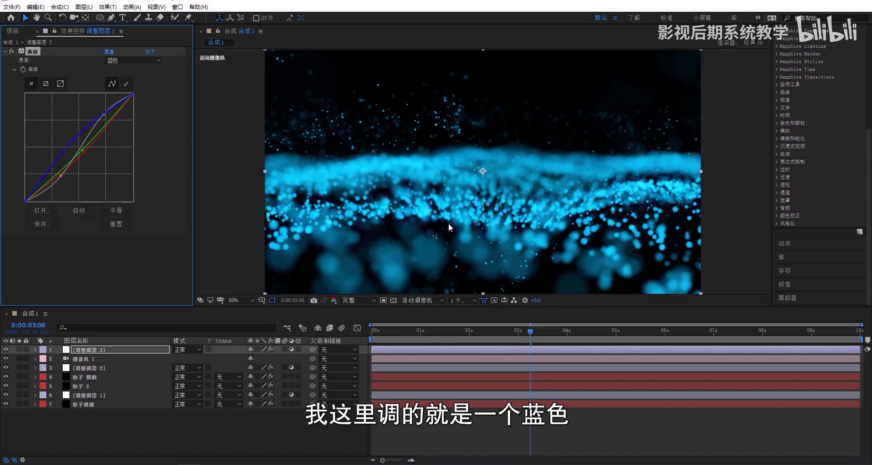
At 0:00:00:00, create a null object and turn it into a 3D layer.
left_click(539, 359)
left_click_drag(533, 334, 367, 338)
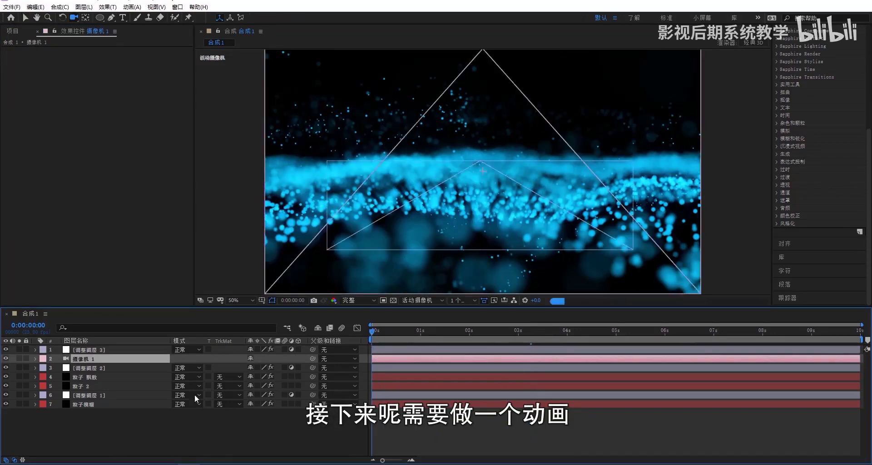
right_click(147, 423)
mouse_move(200, 322)
left_click(272, 376)
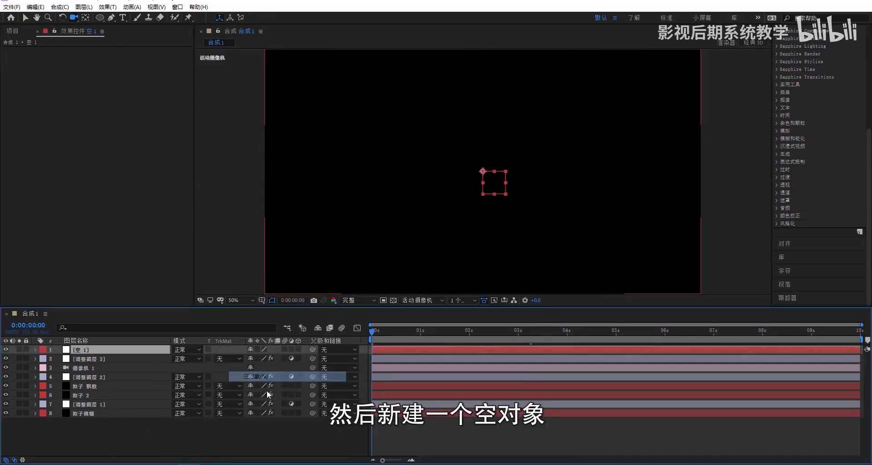
left_click(298, 350)
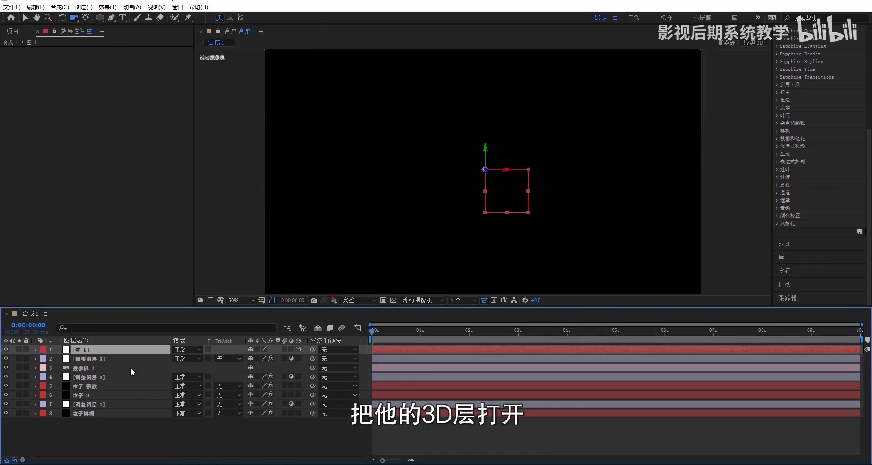
Parent 摄像机 1 to the null 空 1 and start X, Y and Z rotation keyframes on the camera at 0:00:00:00.
left_click(88, 369)
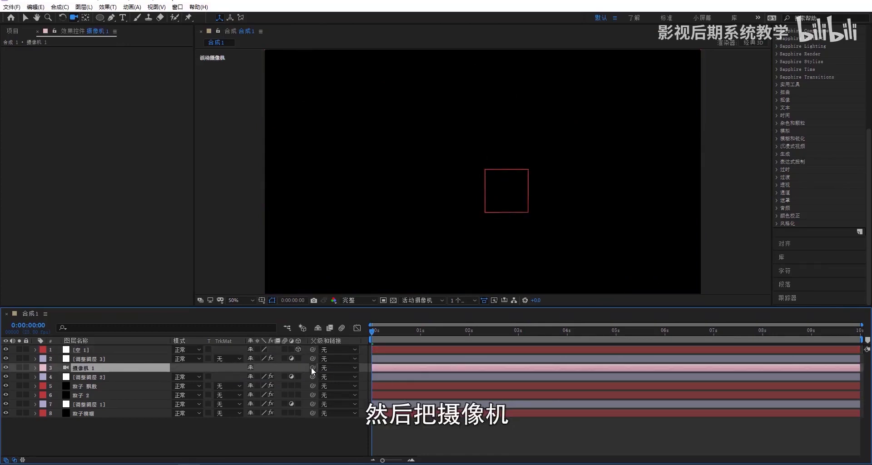
left_click_drag(313, 367, 109, 350)
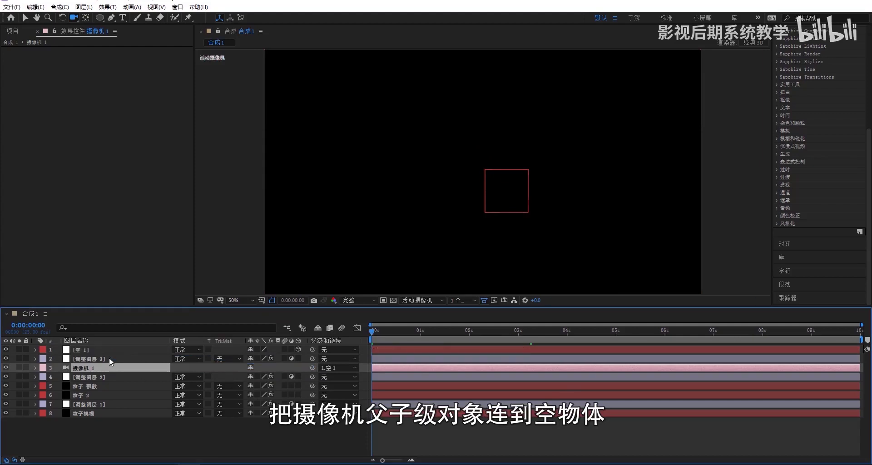
left_click(35, 368)
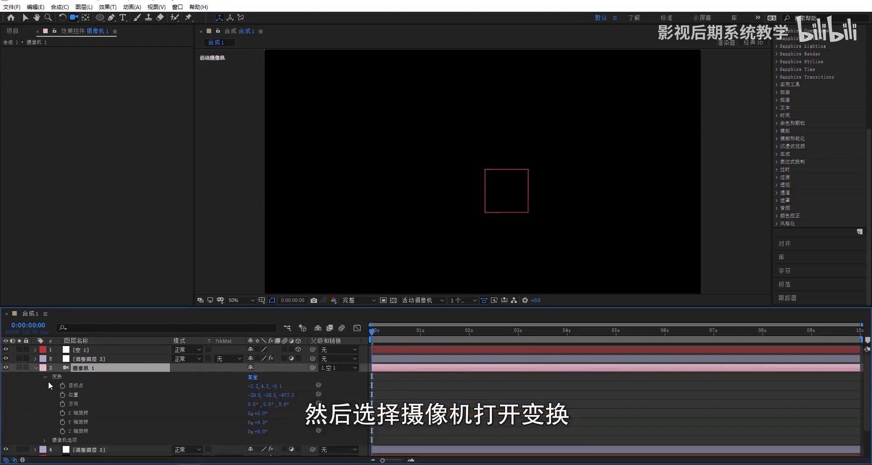
left_click(62, 413)
left_click(62, 423)
left_click(62, 431)
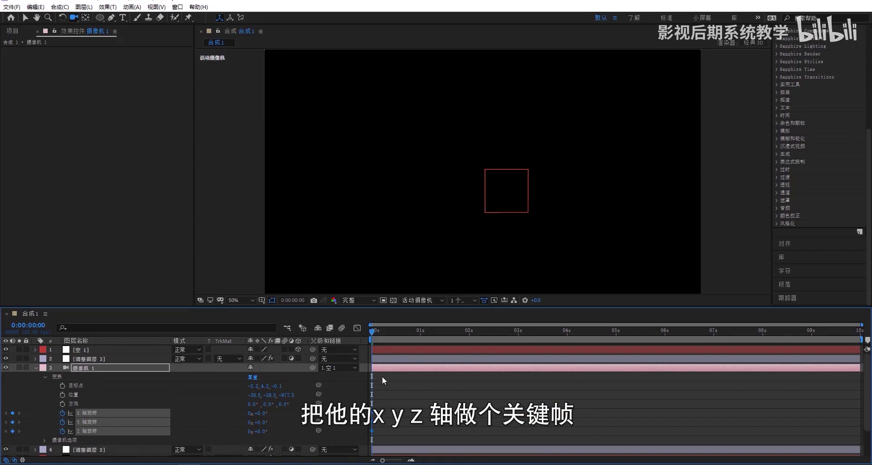
Set the camera's X, Y and Z rotation to -7°, -12° and 6°, and shift the three keyframes about half a second later.
left_click(272, 417)
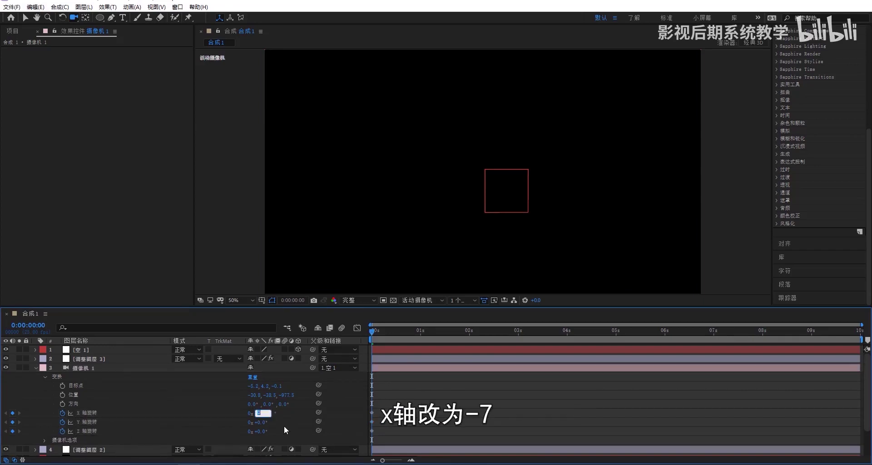
type("-7")
key("Tab")
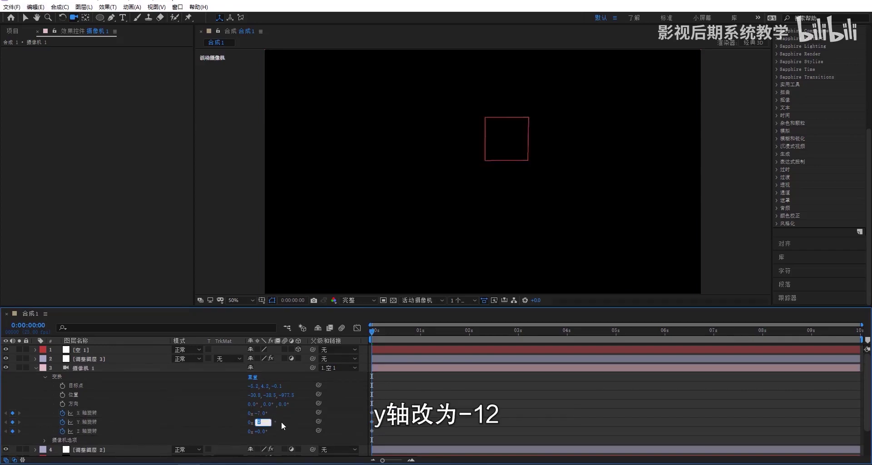
type("-12")
key("Tab")
type("6")
key("Return")
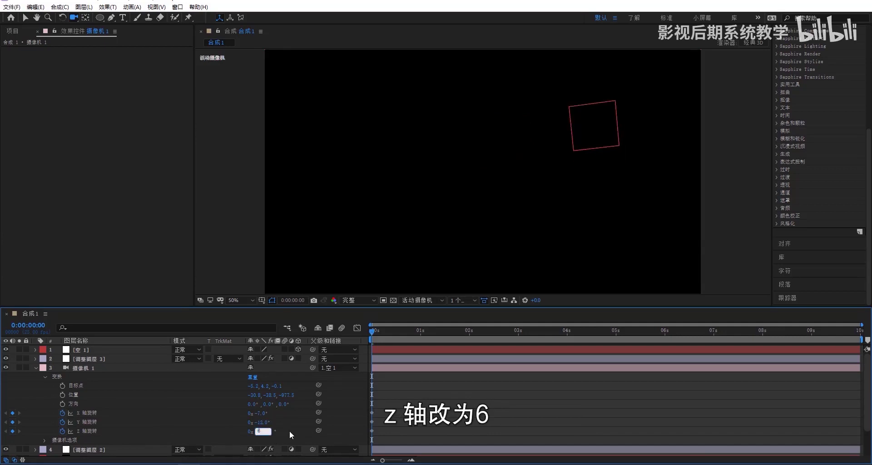
left_click(374, 430)
left_click_drag(376, 429, 397, 434)
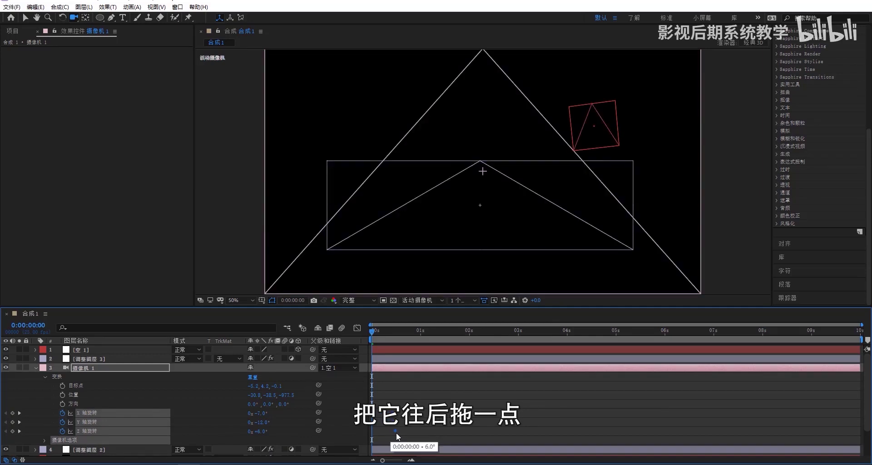
At 0:00:06:00, set the camera's X, Y and Z rotation to 0° and collapse its properties.
left_click_drag(372, 349, 664, 348)
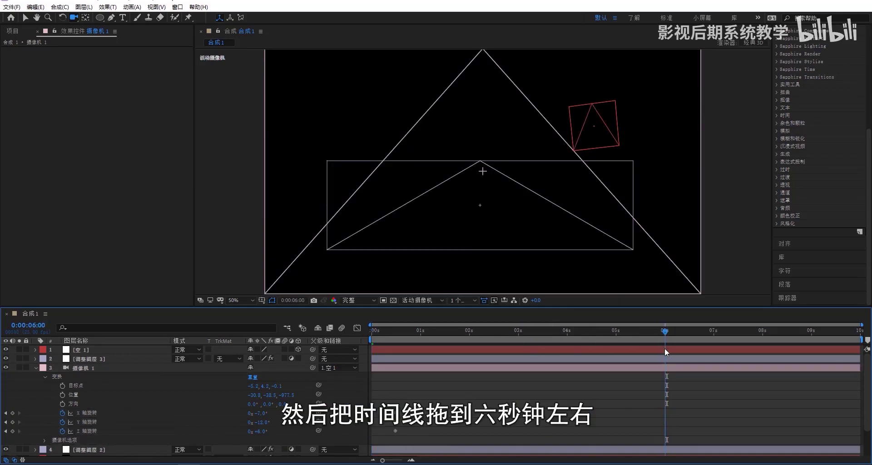
left_click(262, 413)
type("0")
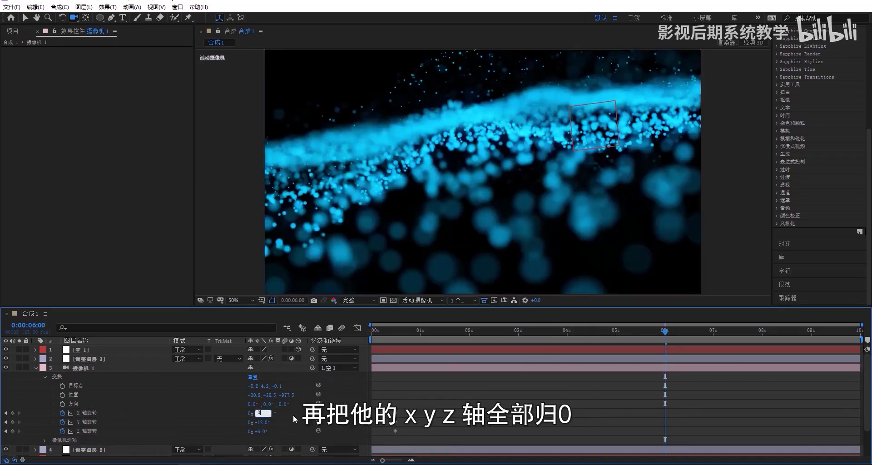
key("Tab")
type("0")
key("Return")
left_click(267, 432)
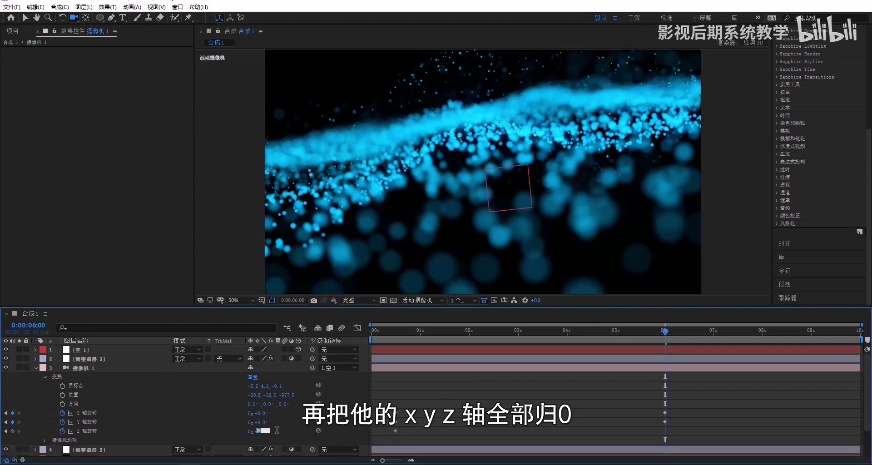
type("0x +0.0°")
key("Return")
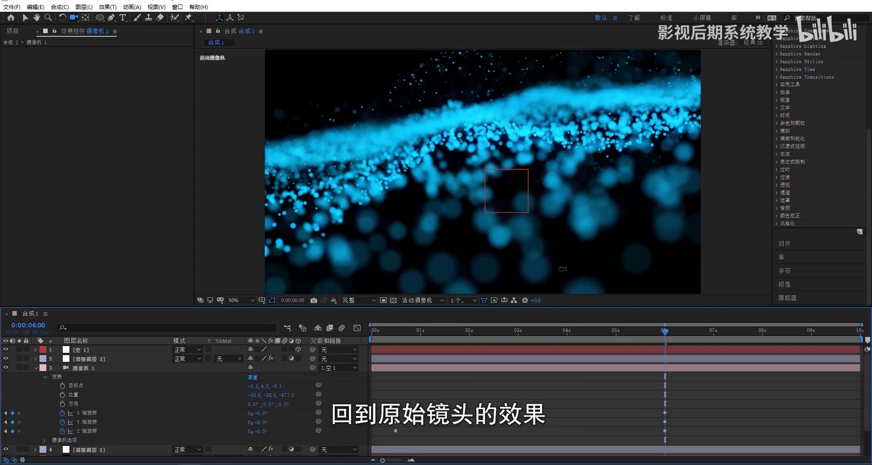
key("u")
left_click(559, 367)
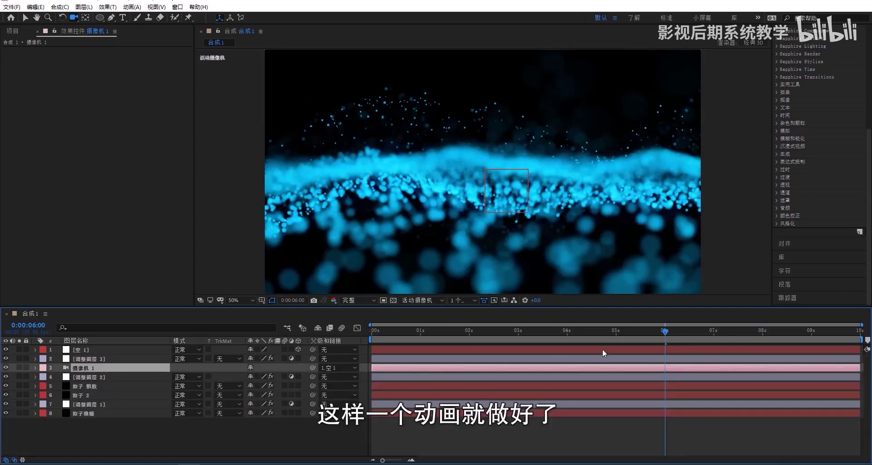
Create a black 1920 × 1080 px solid, give it a full-frame elliptical mask and invert the mask.
left_click(182, 436)
right_click(183, 435)
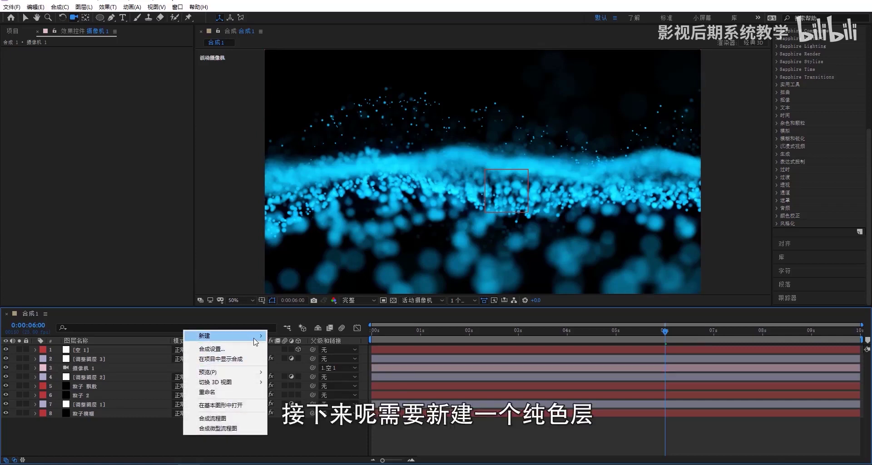
mouse_move(256, 338)
left_click(304, 364)
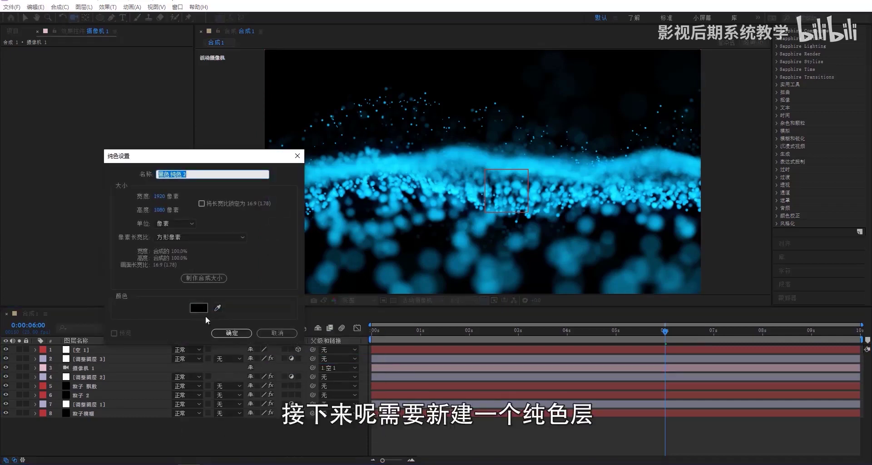
left_click(232, 333)
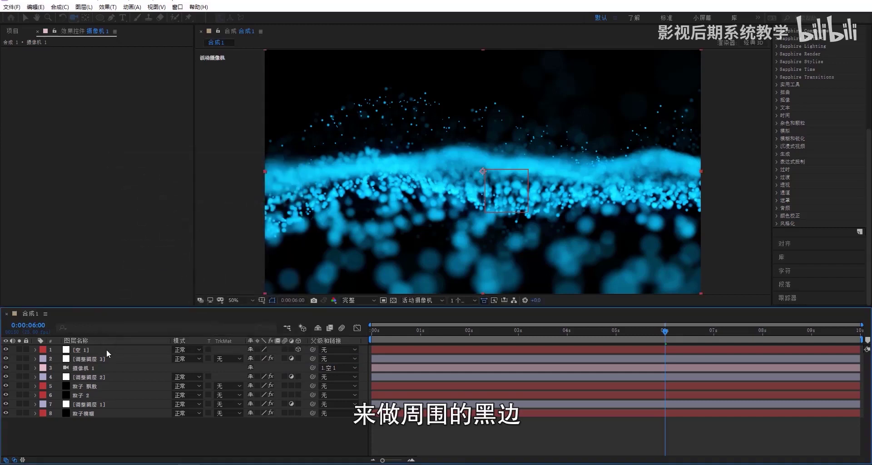
double_click(101, 20)
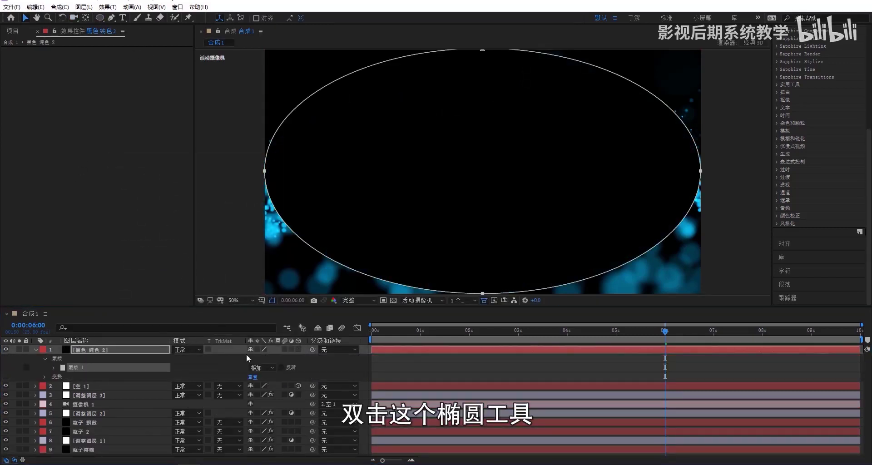
left_click(282, 368)
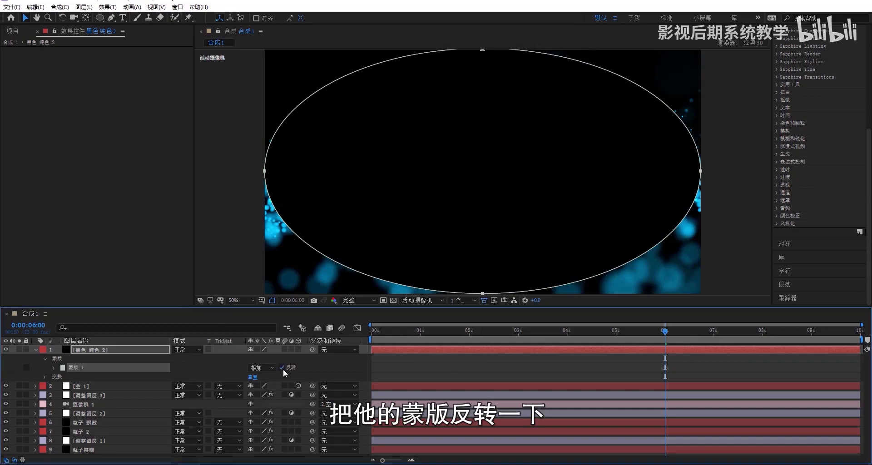
Set the elliptical mask's feather (蒙版羽化) to 400 pixels and adjust its mask expansion (蒙版扩展).
left_click(54, 368)
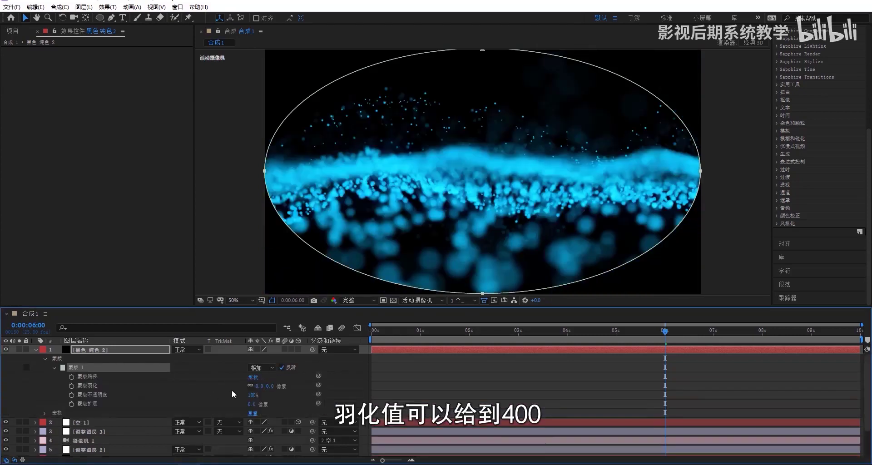
left_click(293, 405)
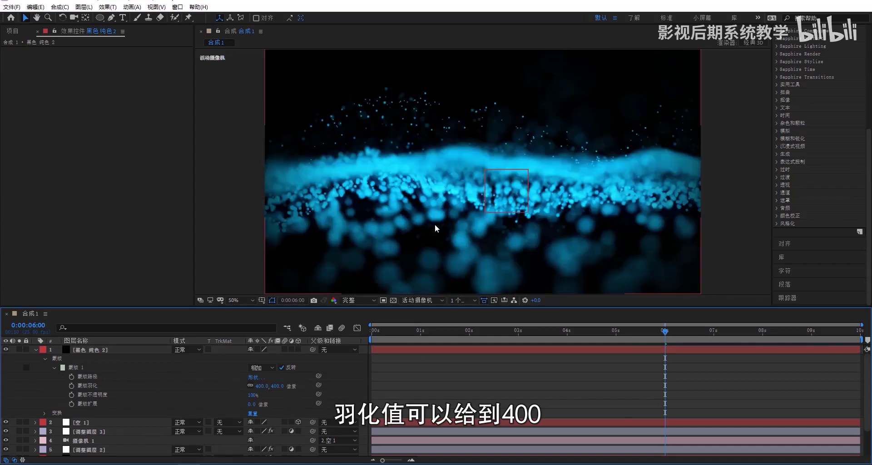
left_click(91, 404)
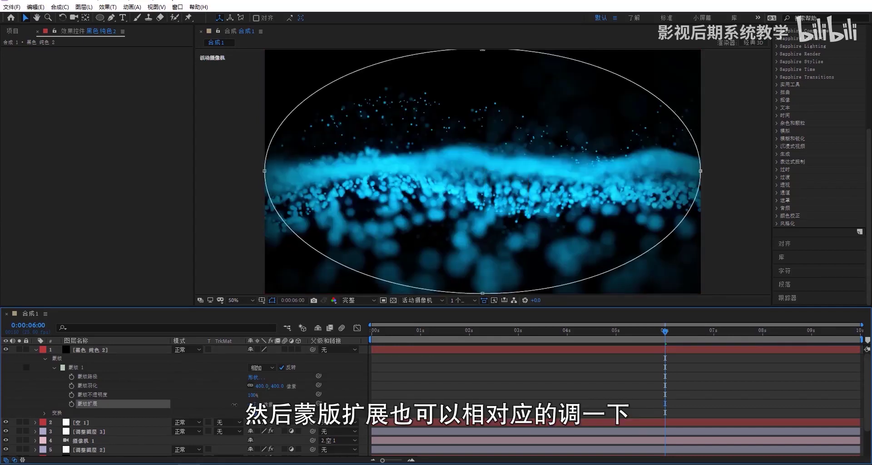
left_click(232, 404)
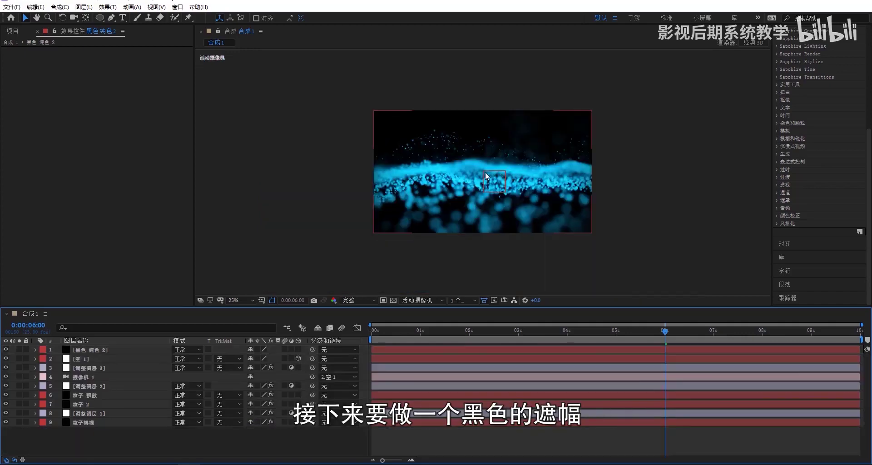
Create another black 1920 × 1080 px solid for the letterbox bars.
scroll(486, 171, "up", 2)
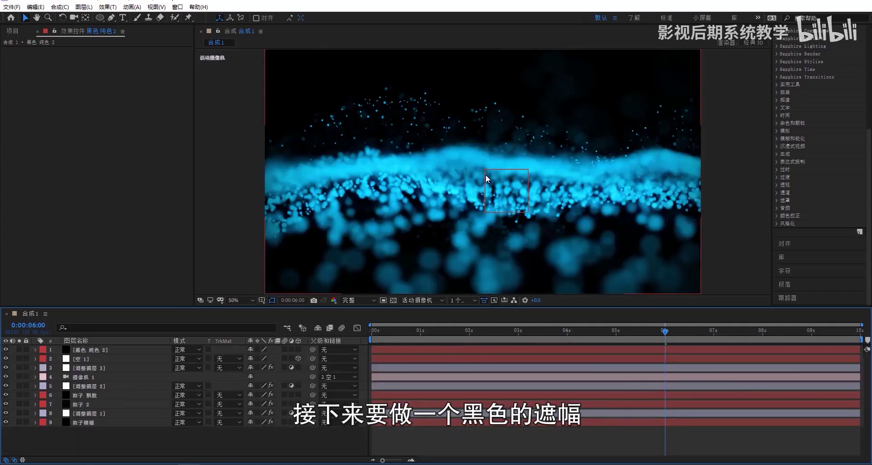
right_click(178, 439)
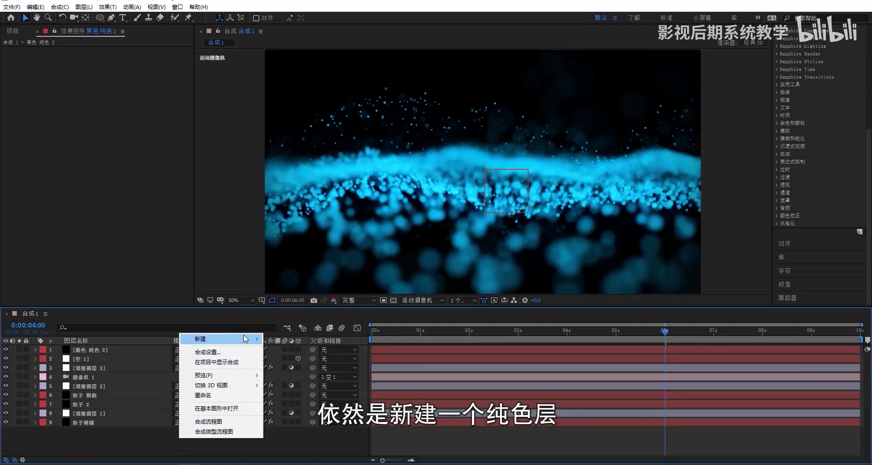
mouse_move(243, 337)
left_click(294, 363)
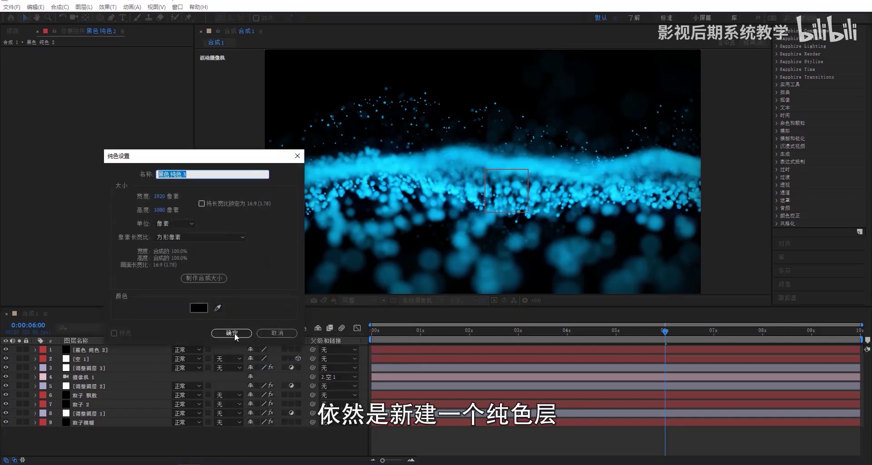
left_click(234, 333)
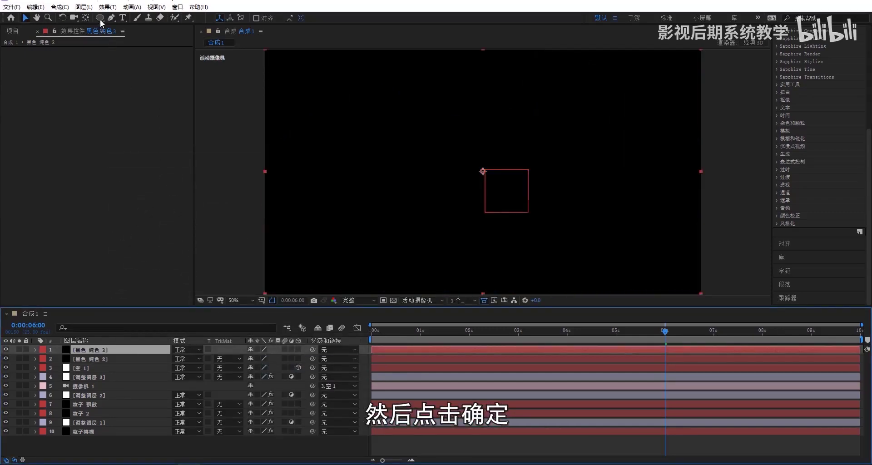
Draw a rectangular mask wider than the frame on the new solid, center it vertically and invert it to form letterbox bars.
left_click_drag(100, 19, 128, 27)
key("comma")
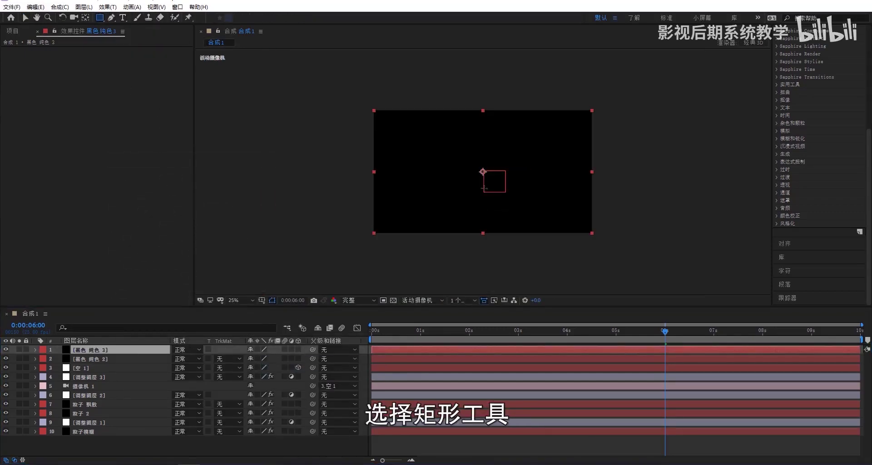
left_click_drag(484, 171, 619, 218)
left_click(25, 18)
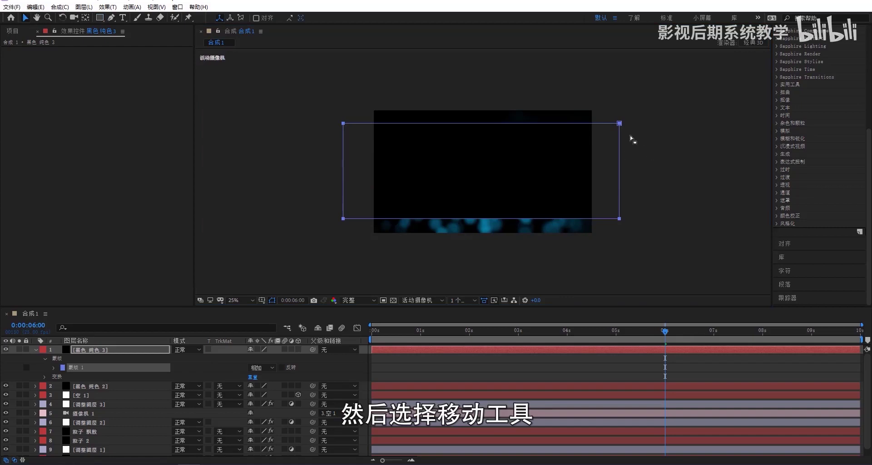
left_click(614, 138)
left_click_drag(517, 157, 519, 159)
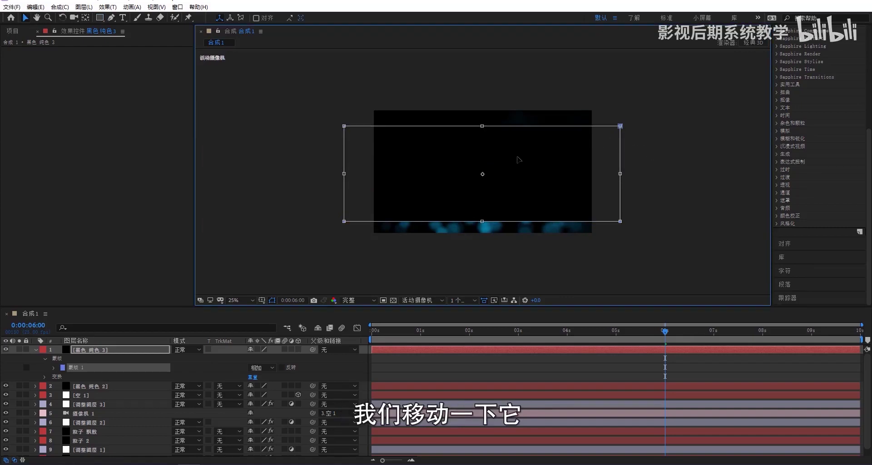
left_click(283, 368)
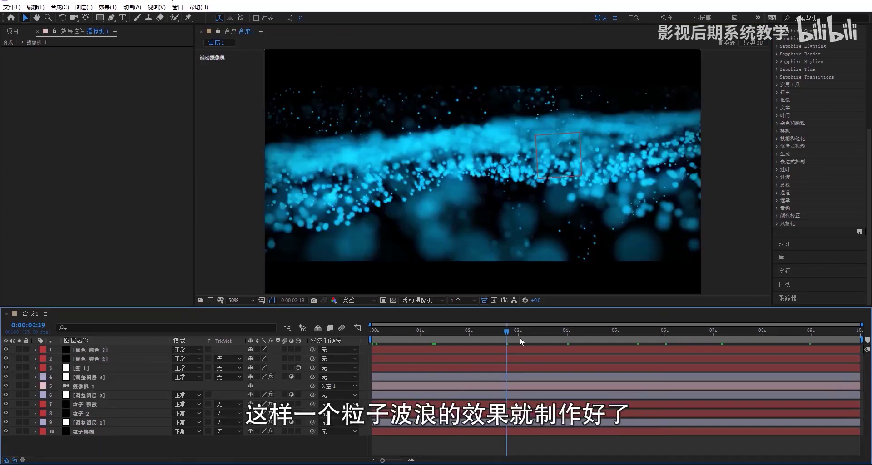